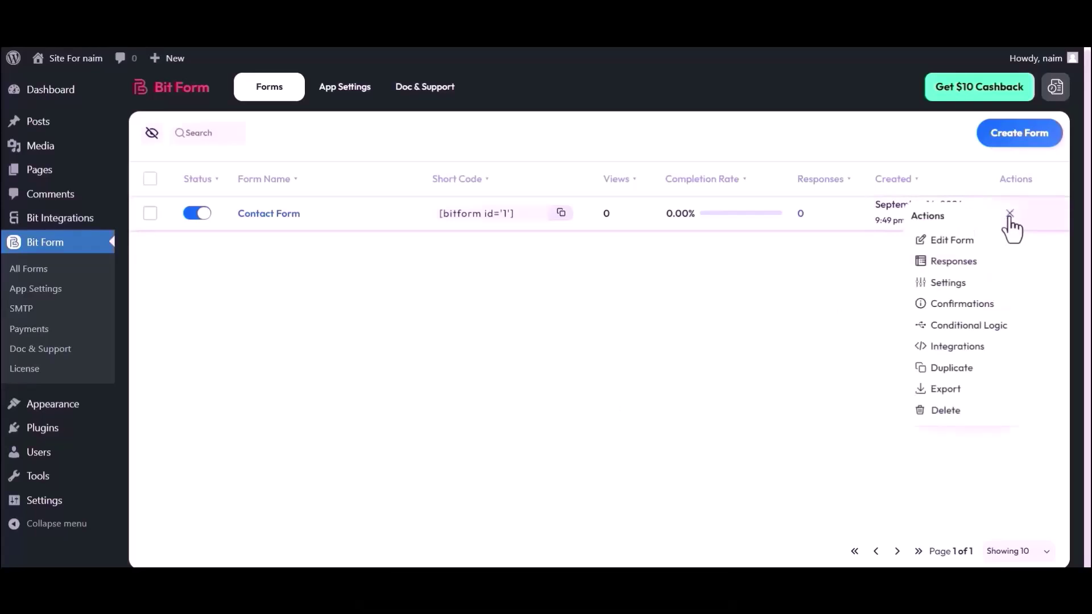
- Dismiss the Actions menu and open Contact Form from the All Forms list in the builder
{"action": "left_click", "coordinate": [867, 267]}
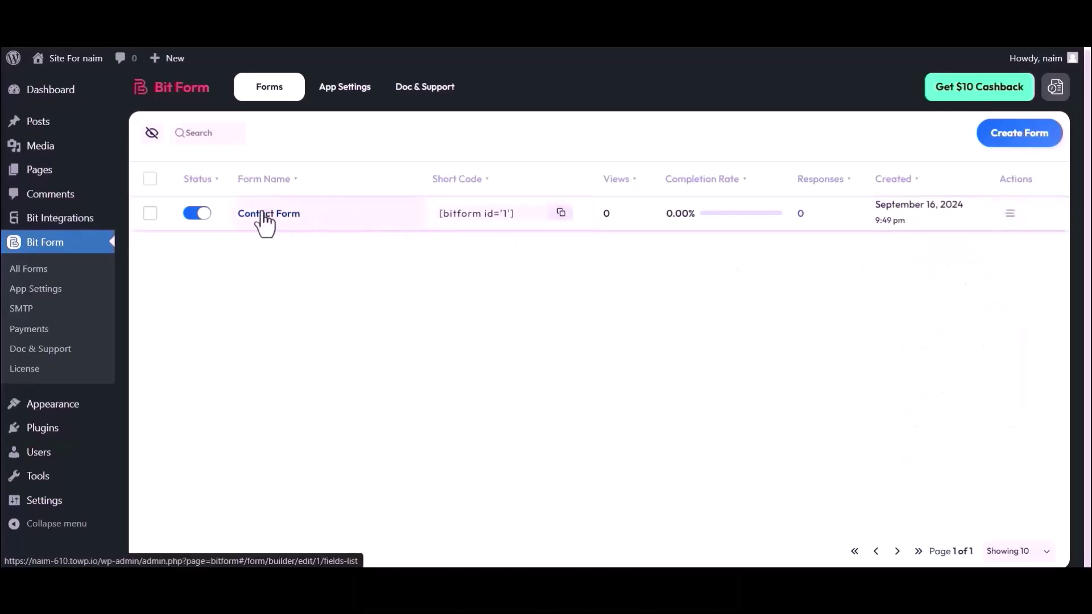
{"action": "left_click", "coordinate": [260, 215]}
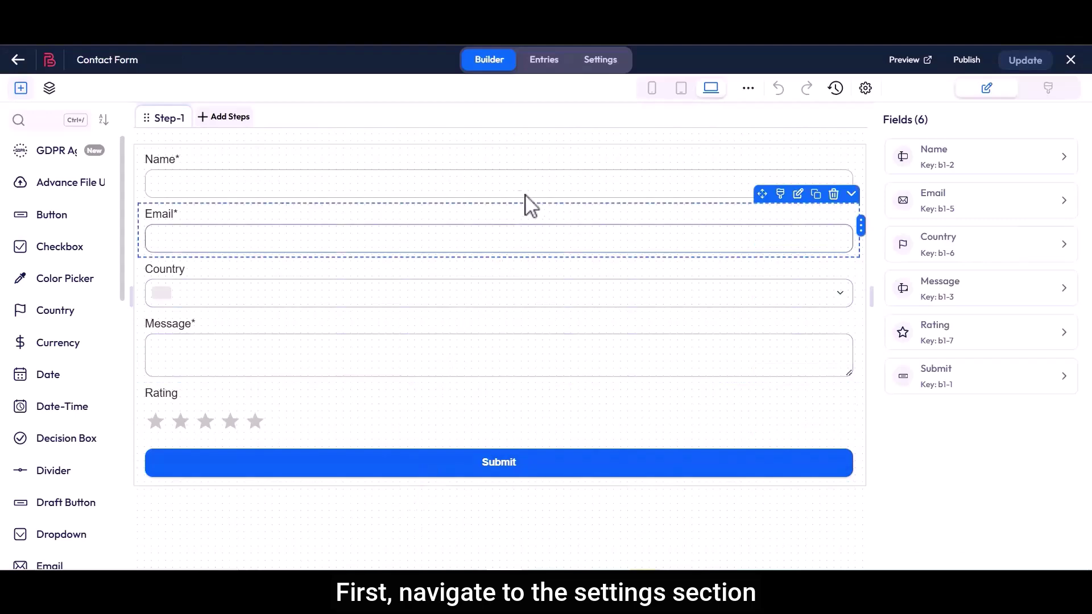
- Switch on Conversational Form Settings for Contact Form under Settings > Conversational Form
{"action": "left_click", "coordinate": [591, 62]}
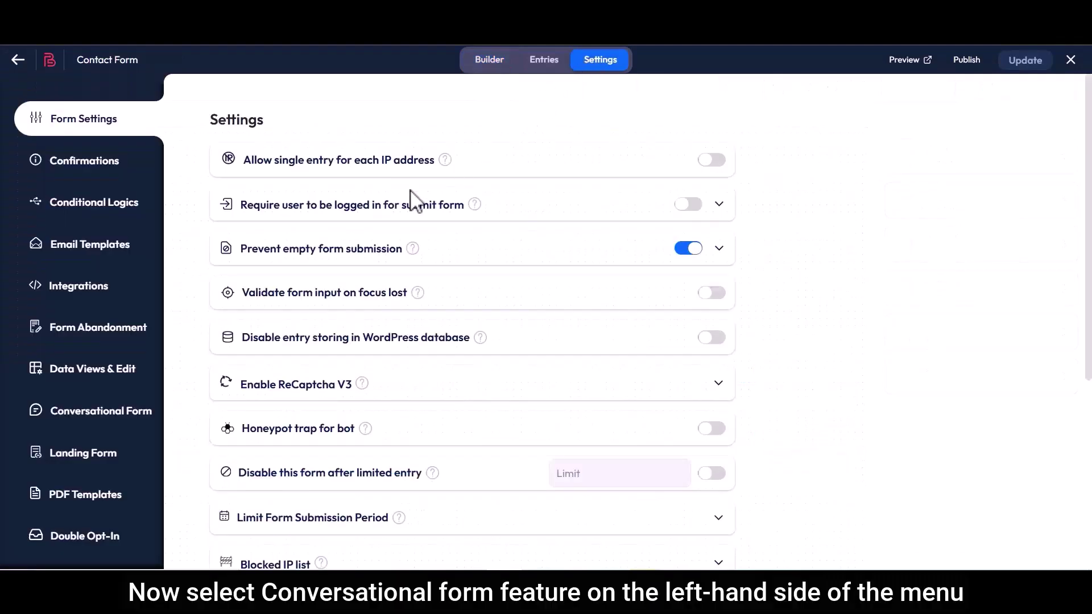
{"action": "left_click", "coordinate": [91, 420]}
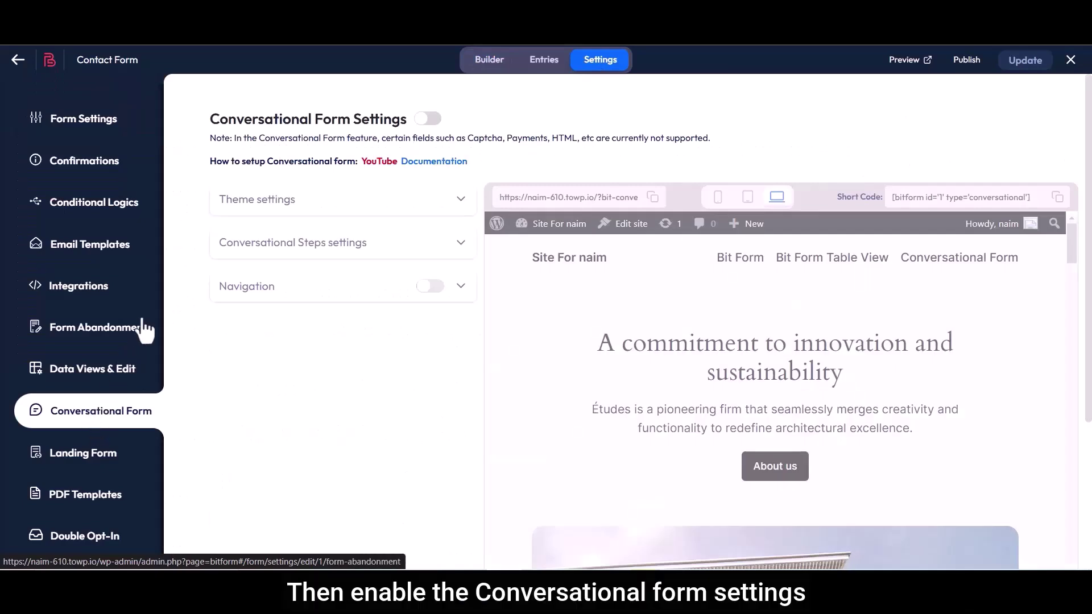
{"action": "left_click_drag", "start_coordinate": [210, 119], "coordinate": [398, 123]}
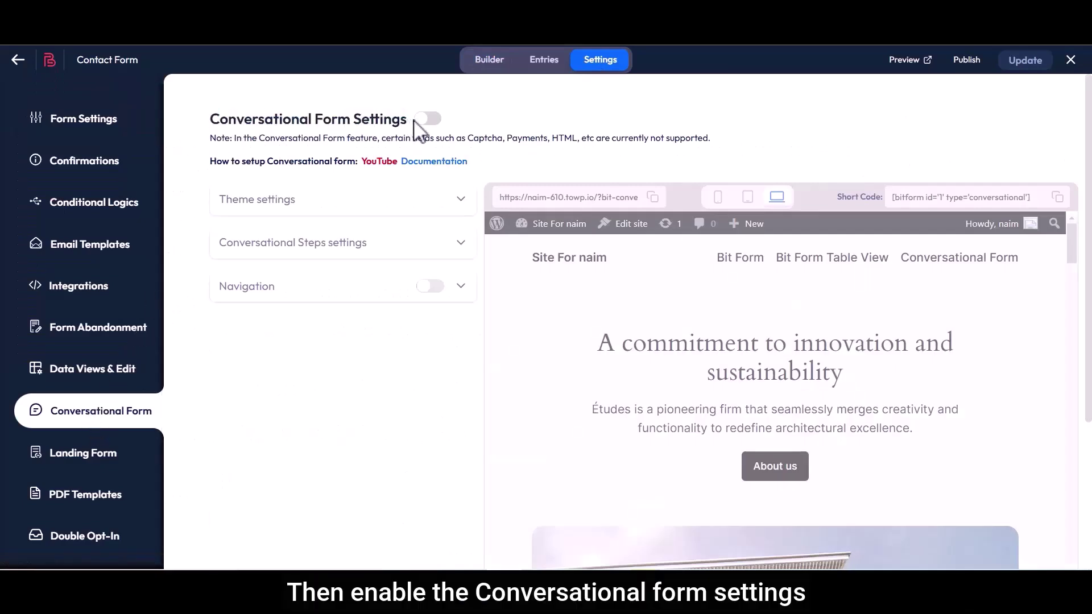
{"action": "left_click", "coordinate": [427, 119]}
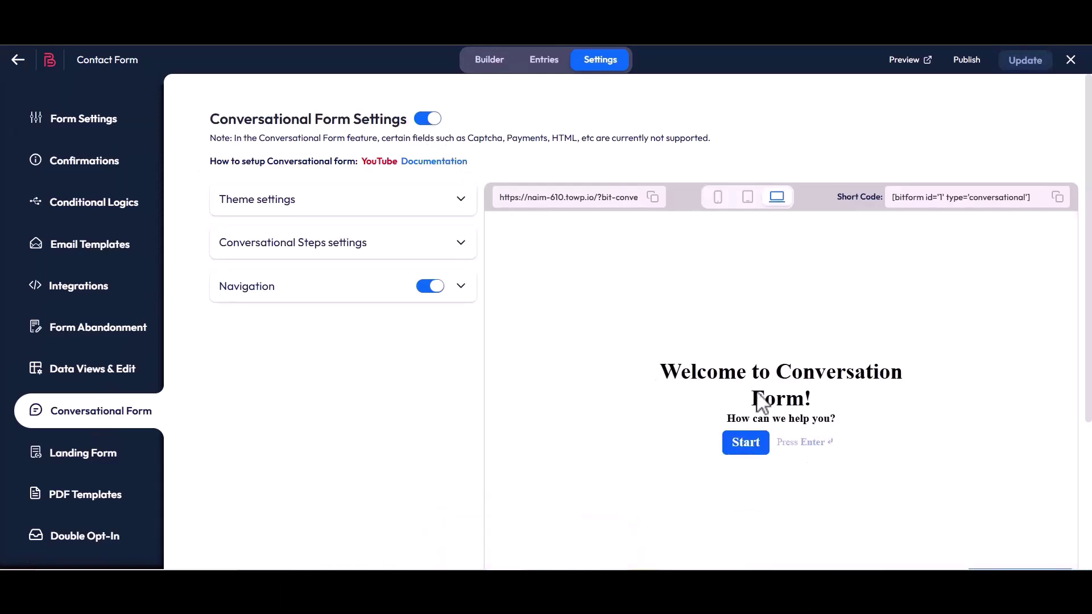
- Set the theme Accent color to cyan (0ce2f2) and save the form
{"action": "left_click_drag", "start_coordinate": [222, 202], "coordinate": [302, 214]}
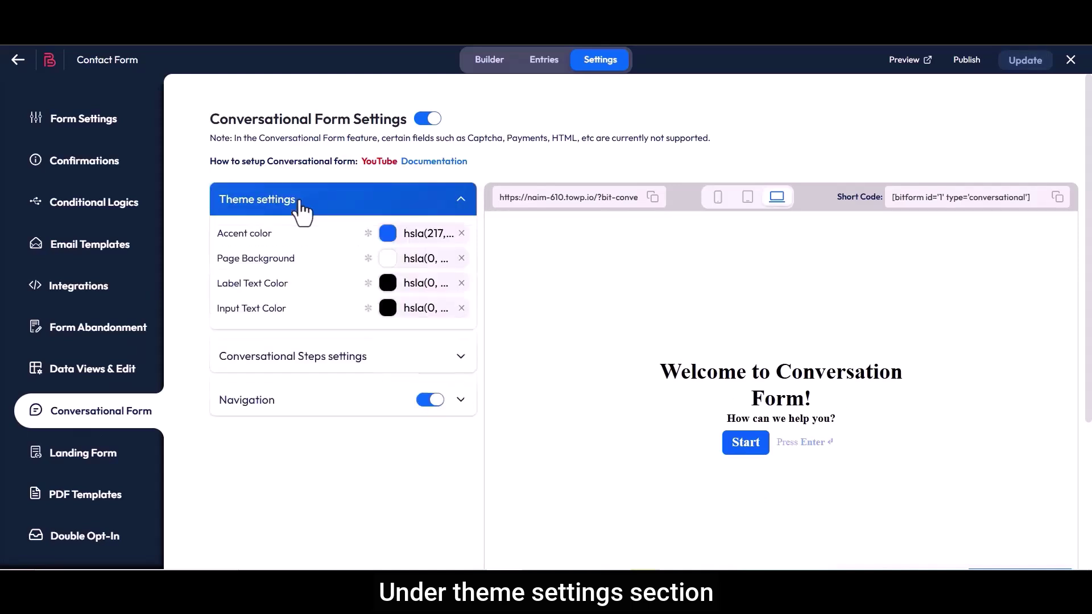
{"action": "left_click_drag", "start_coordinate": [217, 235], "coordinate": [268, 237]}
{"action": "left_click", "coordinate": [274, 240]}
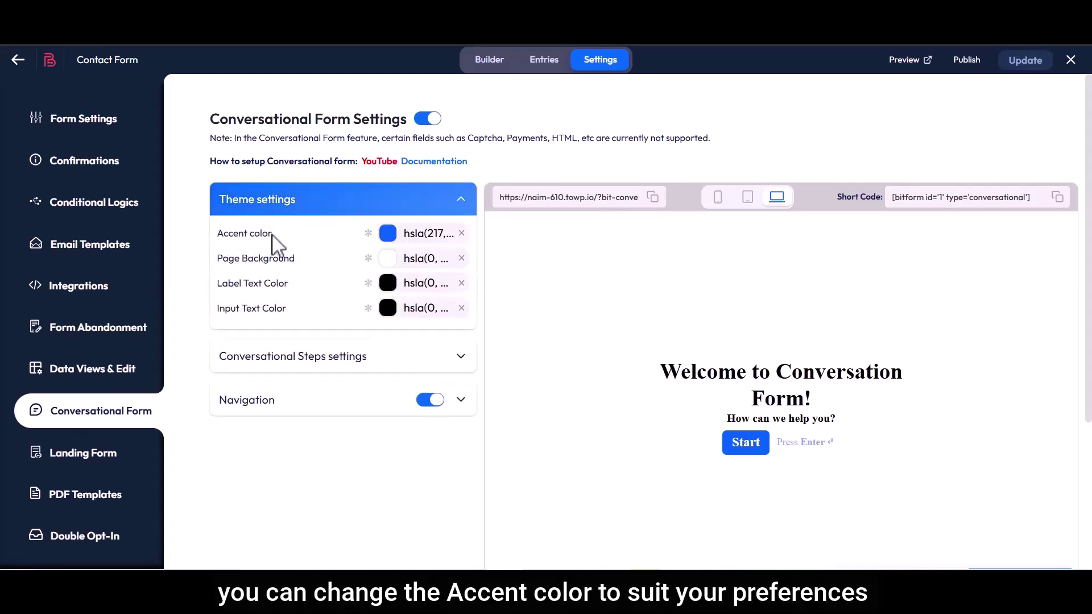
{"action": "left_click", "coordinate": [388, 235]}
{"action": "left_click_drag", "start_coordinate": [443, 358], "coordinate": [492, 315]}
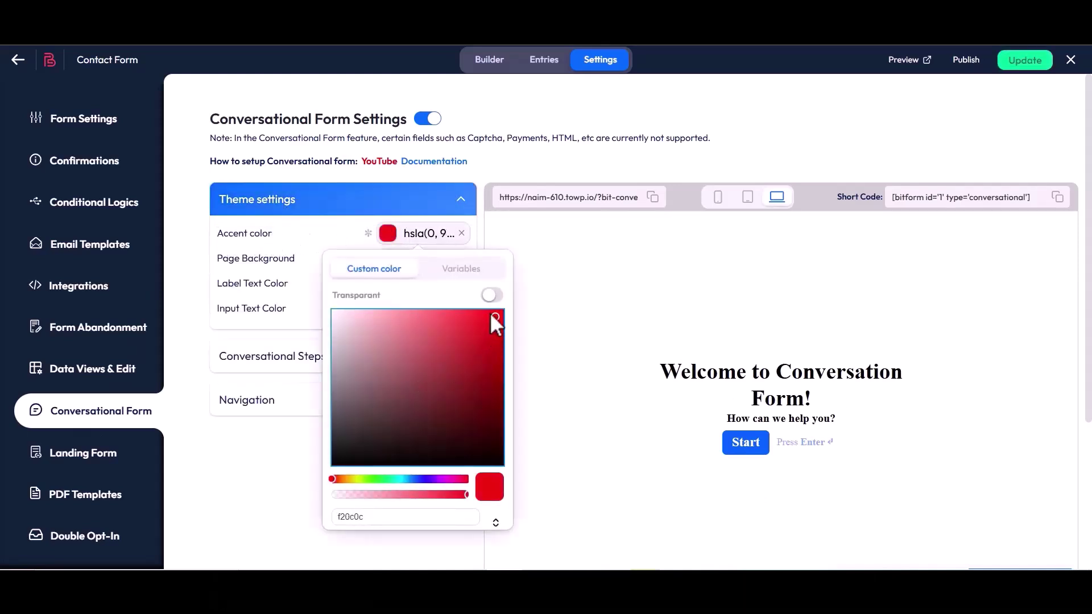
{"action": "left_click", "coordinate": [461, 271]}
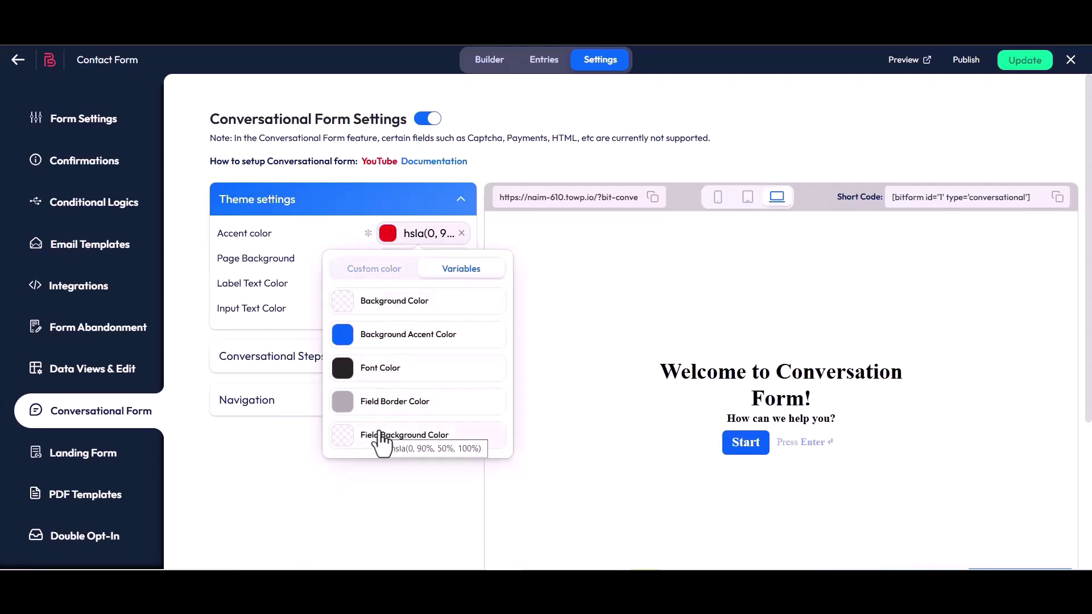
{"action": "left_click", "coordinate": [367, 274]}
{"action": "left_click", "coordinate": [402, 479]}
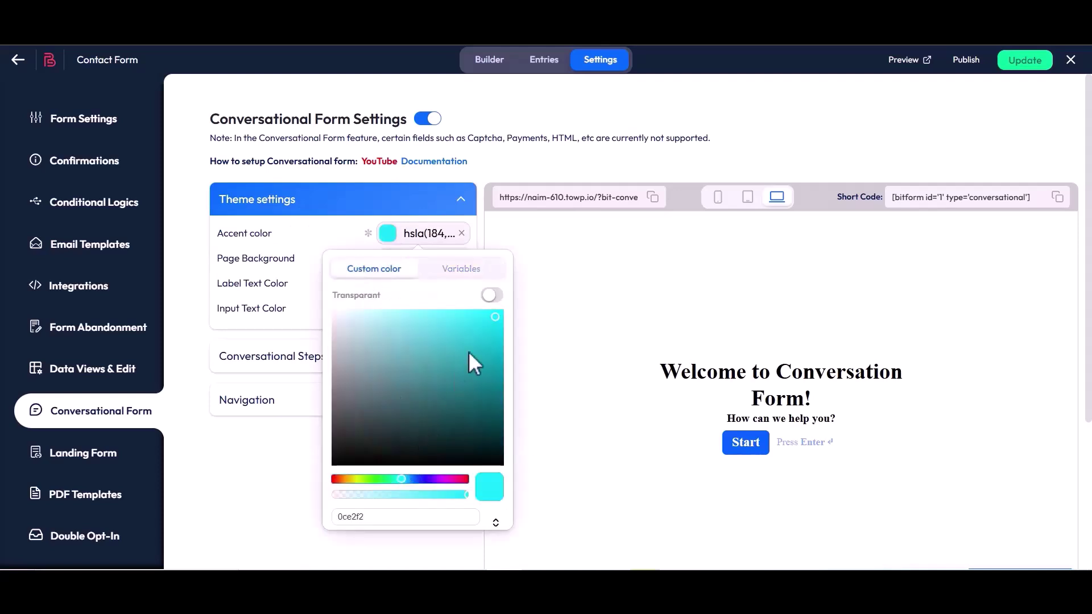
{"action": "left_click", "coordinate": [424, 238]}
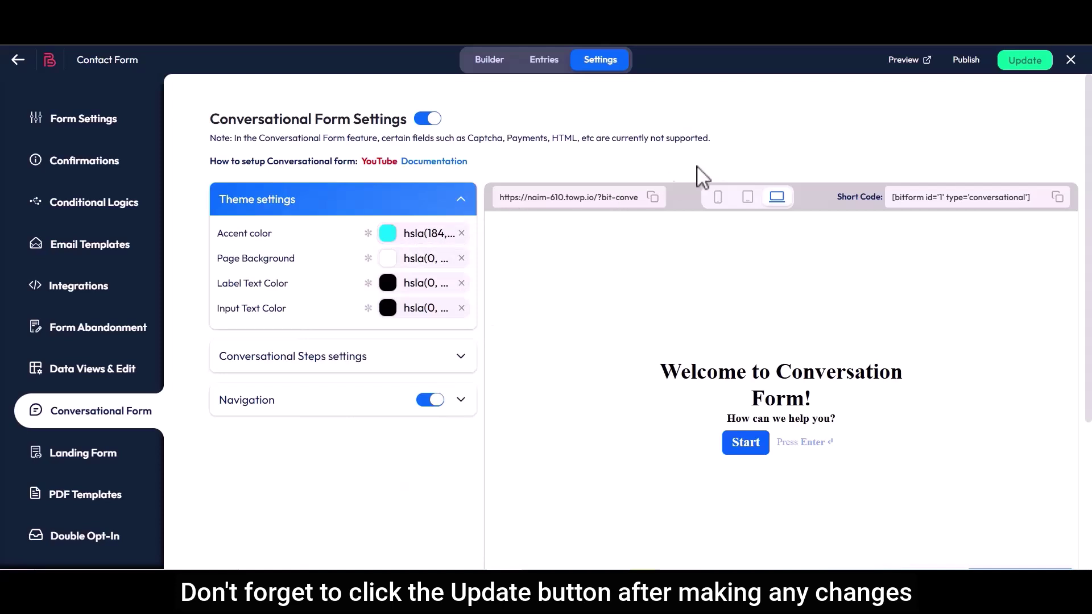
{"action": "left_click", "coordinate": [1002, 67]}
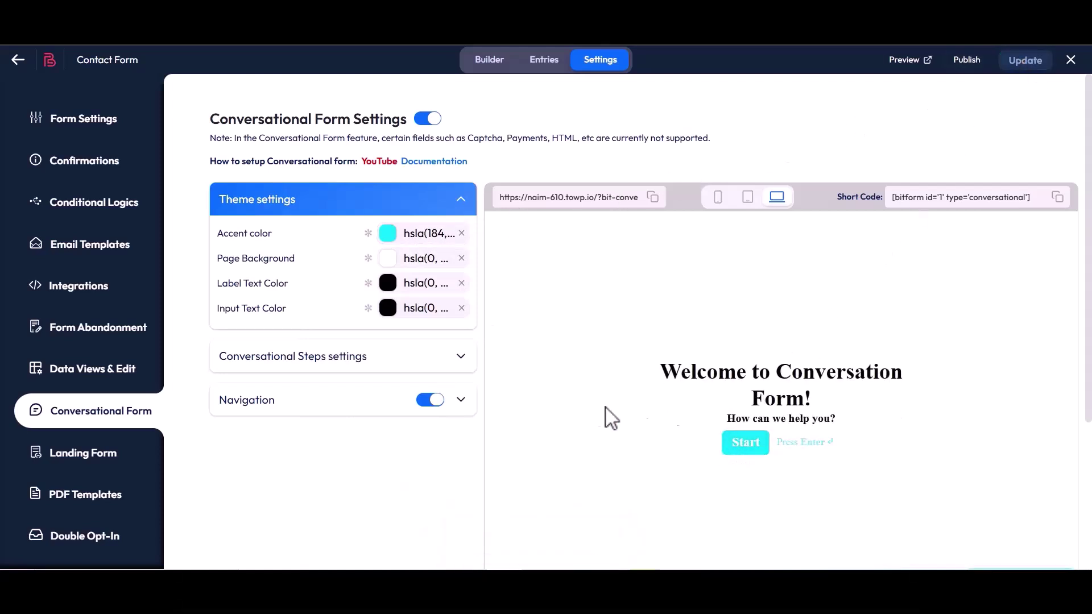
- Try red, crimson and teal gradient shades as the page background
{"action": "left_click_drag", "start_coordinate": [217, 264], "coordinate": [305, 271]}
{"action": "left_click", "coordinate": [388, 260]}
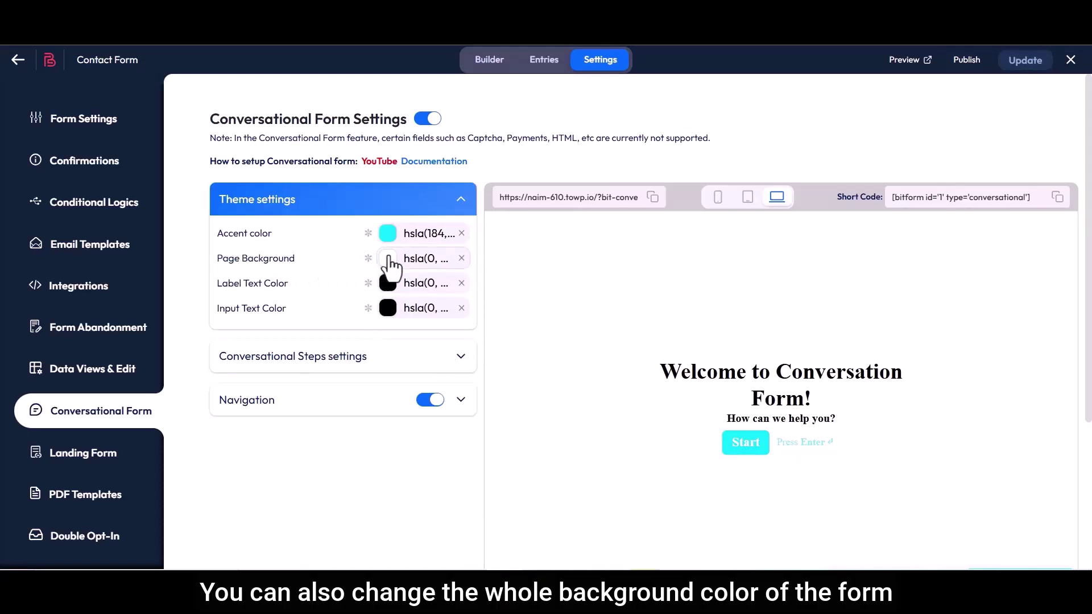
{"action": "left_click", "coordinate": [459, 378]}
{"action": "left_click", "coordinate": [417, 290]}
{"action": "left_click", "coordinate": [415, 375]}
{"action": "left_click", "coordinate": [437, 476]}
{"action": "left_click", "coordinate": [472, 359]}
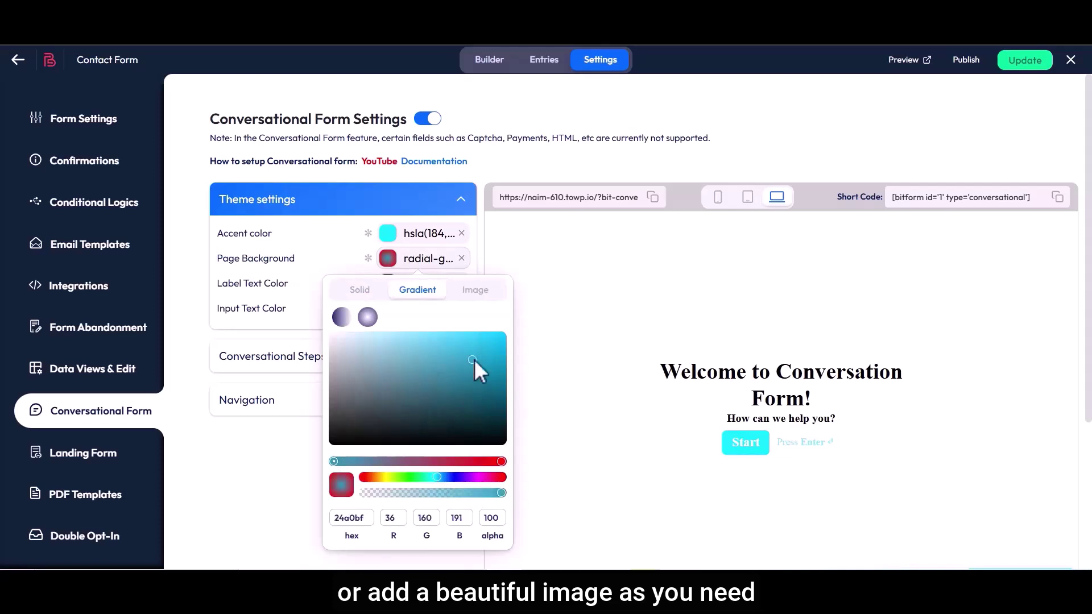
- Use the Quill Pen image as the page background, sized to cover, and save
{"action": "left_click", "coordinate": [476, 290]}
{"action": "left_click", "coordinate": [461, 316]}
{"action": "left_click", "coordinate": [380, 318]}
{"action": "left_click", "coordinate": [424, 348]}
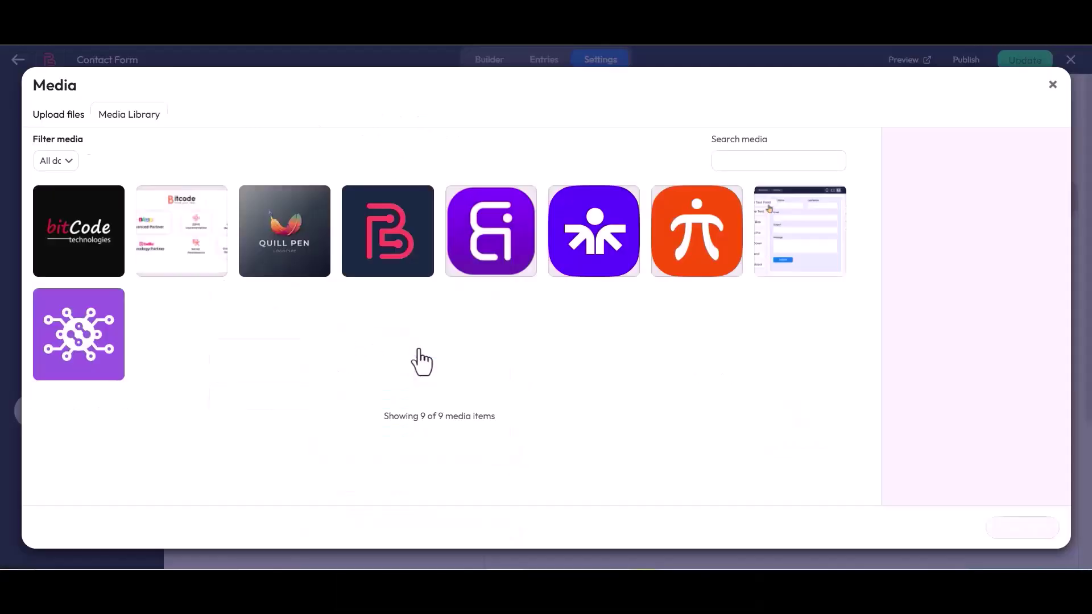
{"action": "left_click", "coordinate": [294, 271]}
{"action": "left_click", "coordinate": [1013, 529]}
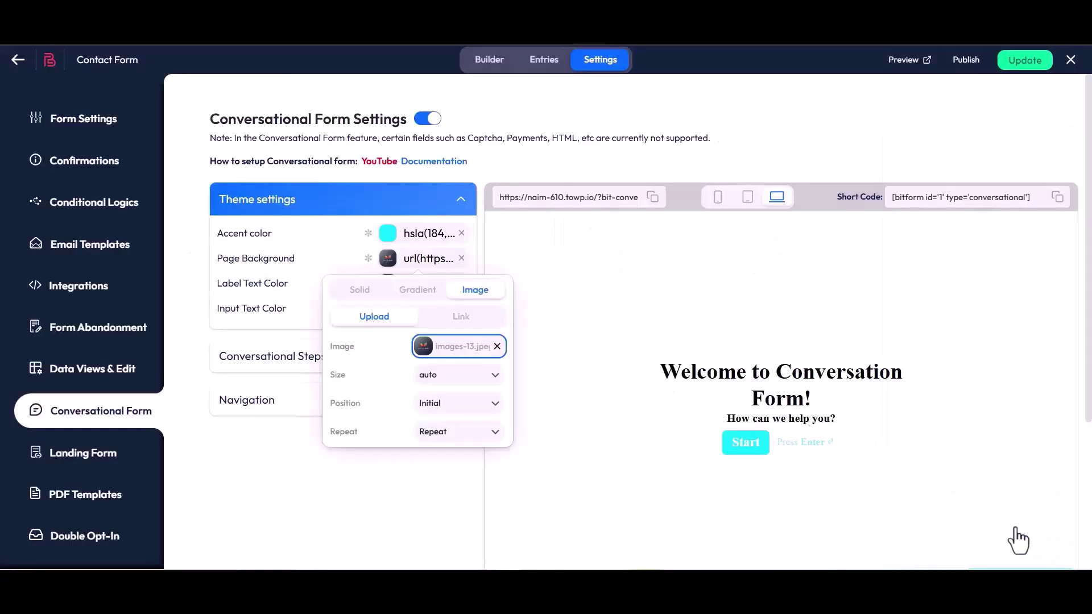
{"action": "left_click", "coordinate": [449, 375]}
{"action": "left_click", "coordinate": [438, 398]}
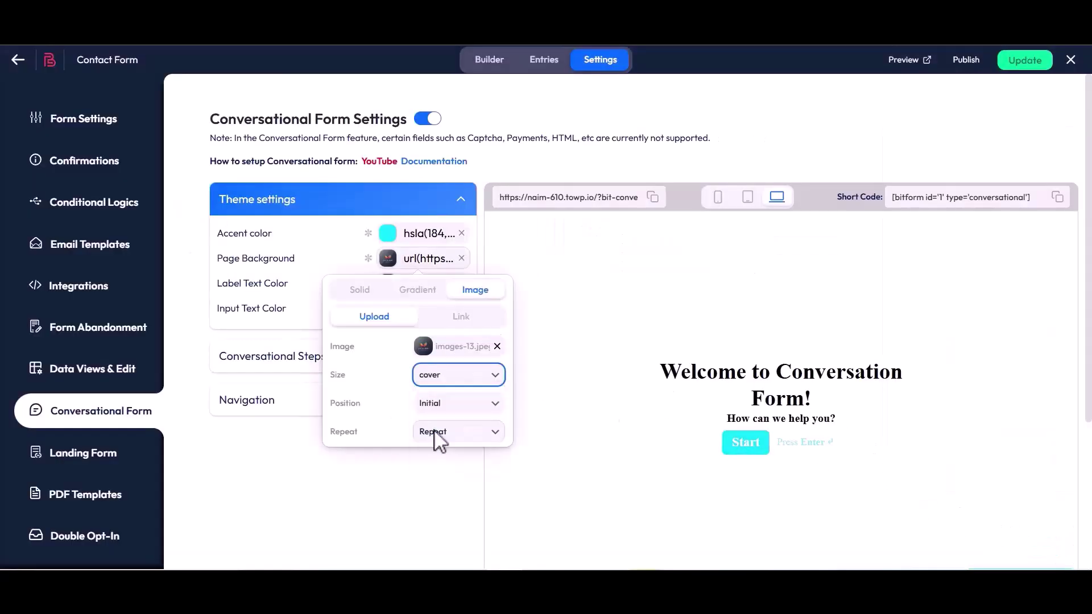
{"action": "left_click", "coordinate": [1024, 62]}
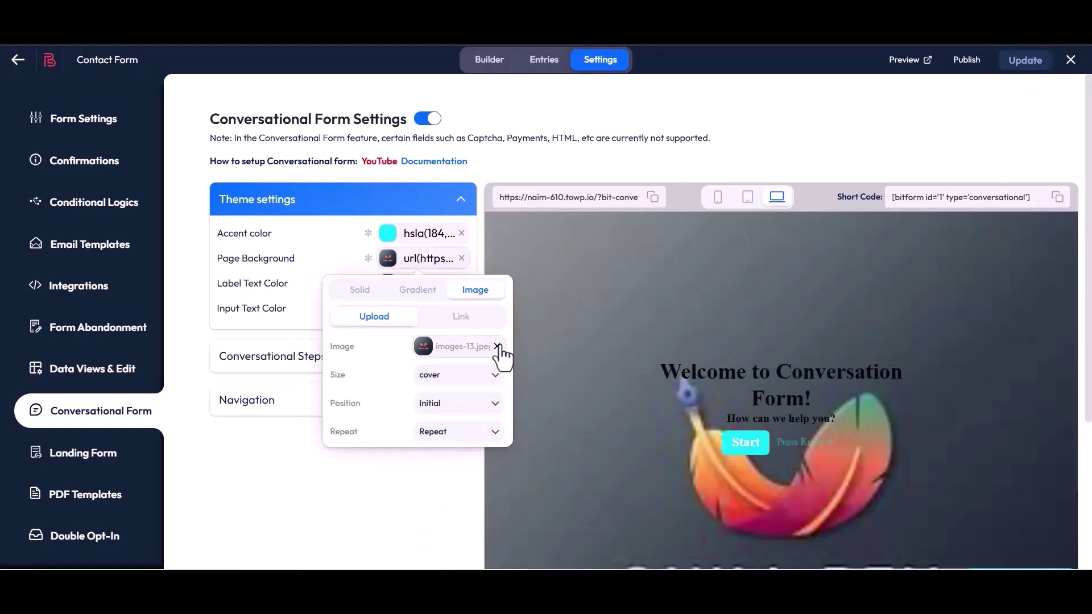
- Replace the image with a solid light grey-pink background (dbd4d4) and save
{"action": "left_click", "coordinate": [497, 346]}
{"action": "left_click", "coordinate": [363, 291]}
{"action": "left_click", "coordinate": [340, 357]}
{"action": "left_click_drag", "start_coordinate": [339, 357], "coordinate": [339, 353]}
{"action": "left_click", "coordinate": [409, 261]}
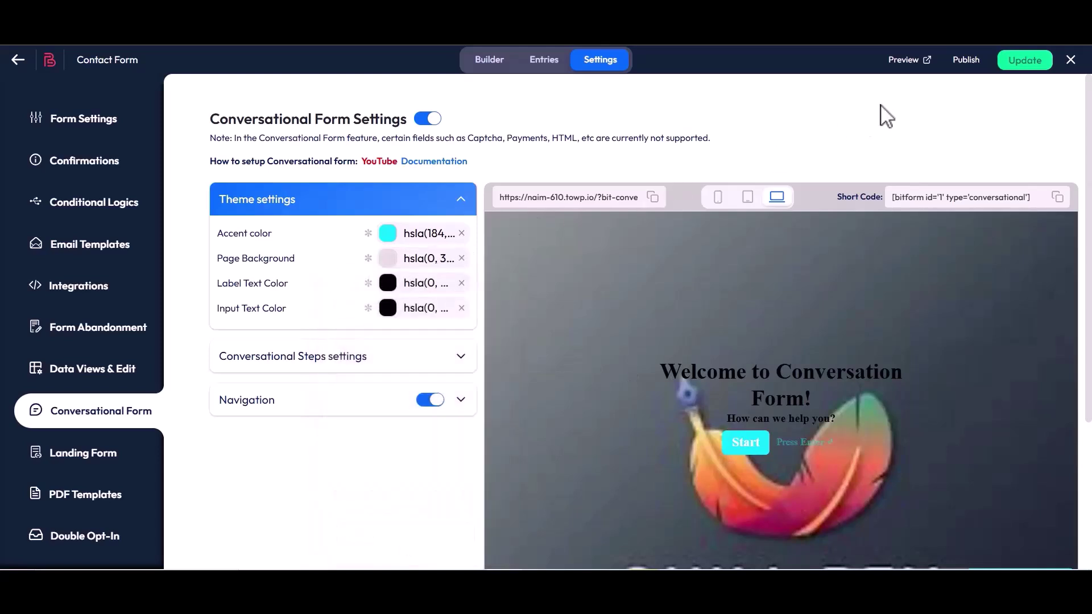
{"action": "left_click", "coordinate": [1024, 62]}
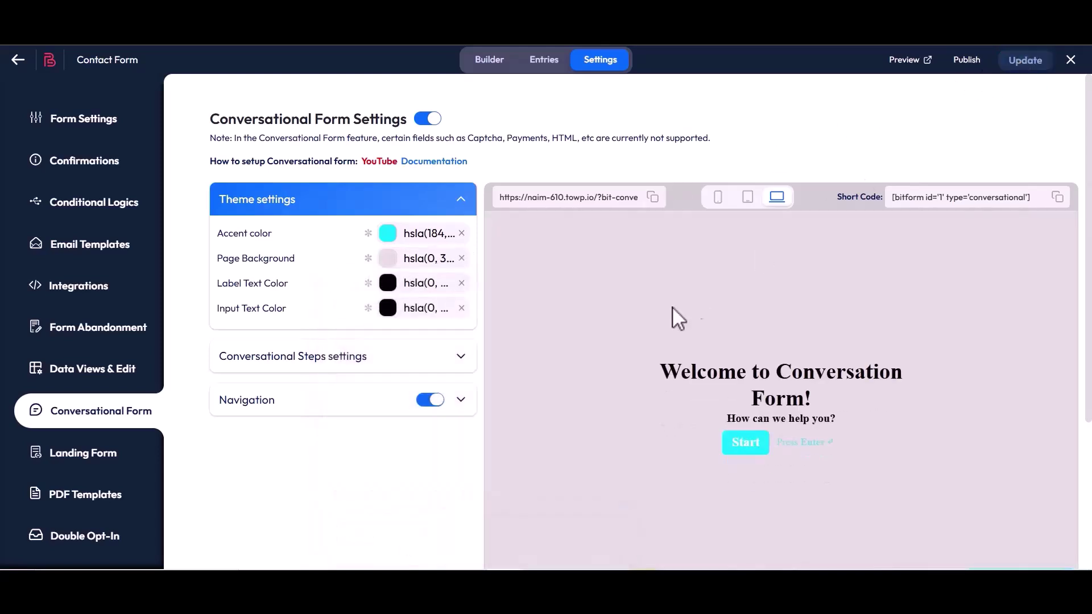
- Set Label Text Color to red, then near-black, saving each change
{"action": "left_click_drag", "start_coordinate": [220, 283], "coordinate": [292, 289]}
{"action": "left_click", "coordinate": [387, 283]}
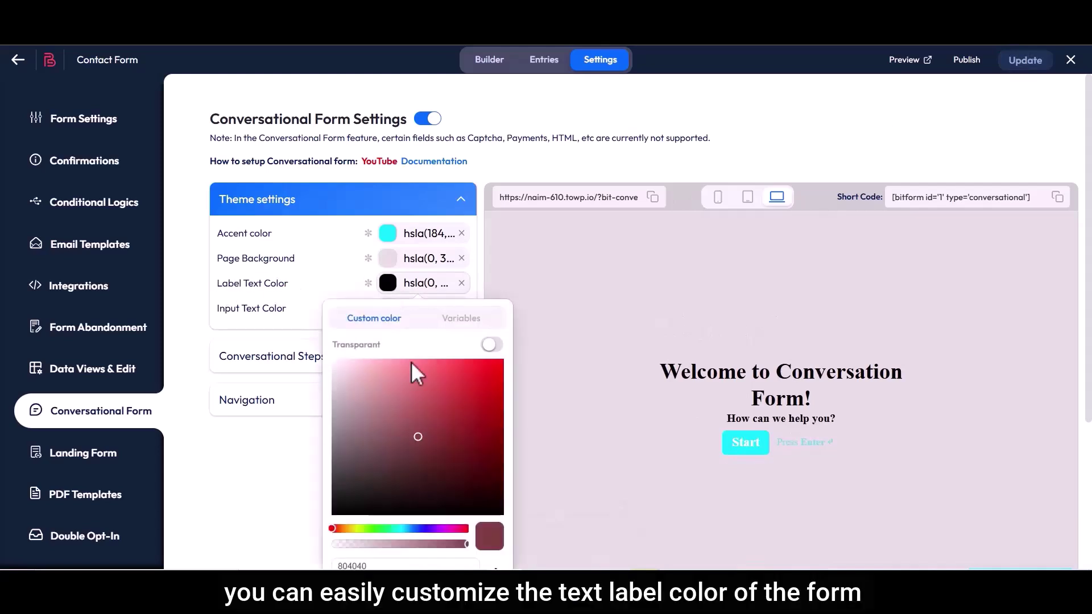
{"action": "left_click_drag", "start_coordinate": [412, 364], "coordinate": [497, 368]}
{"action": "left_click", "coordinate": [1026, 61]}
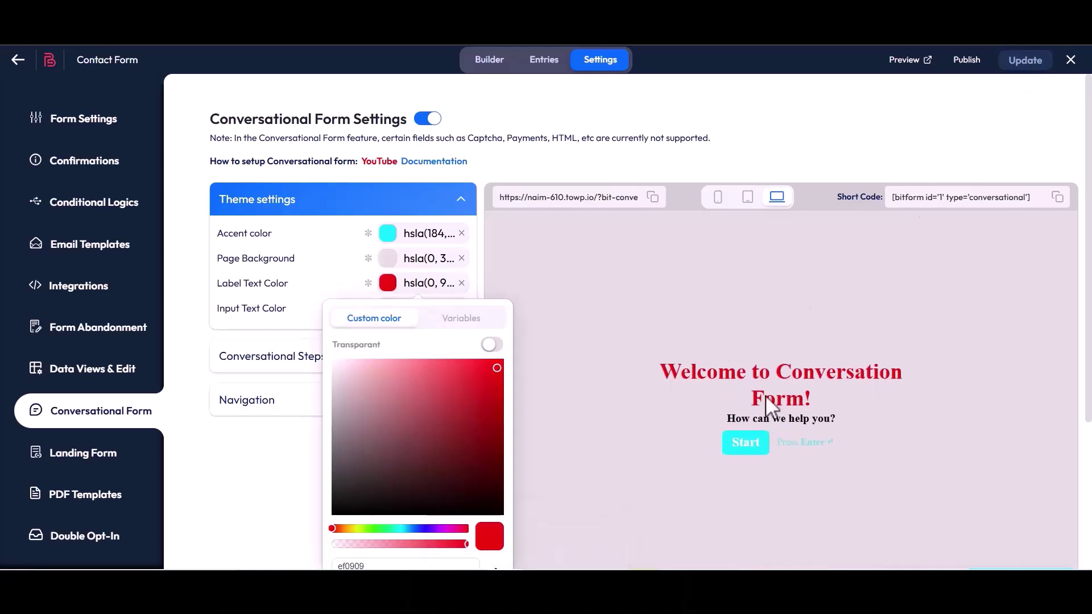
{"action": "left_click", "coordinate": [496, 511]}
{"action": "left_click", "coordinate": [415, 293]}
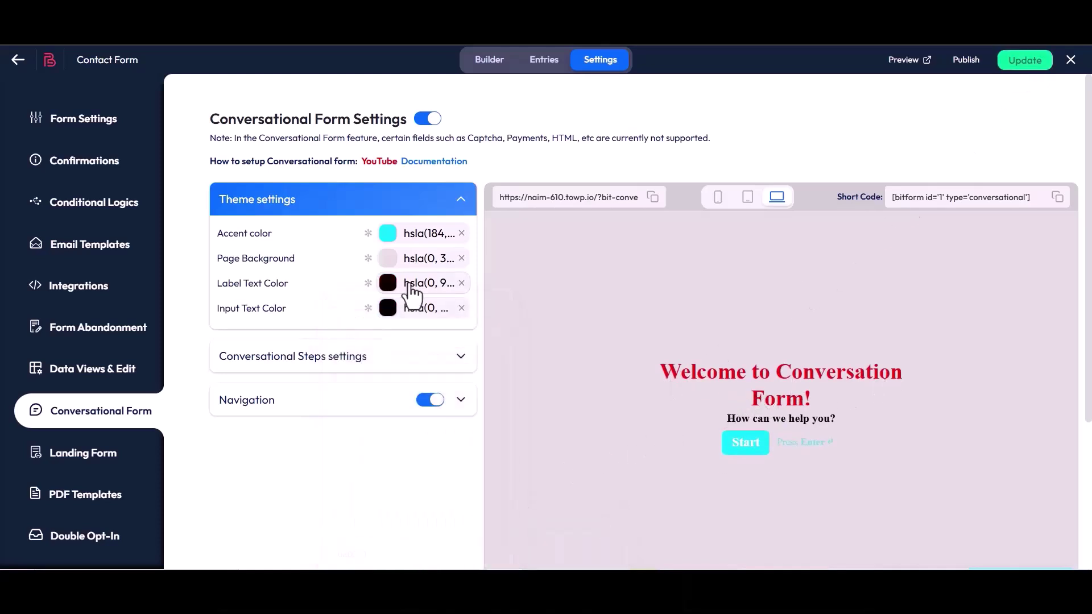
{"action": "left_click", "coordinate": [1025, 61]}
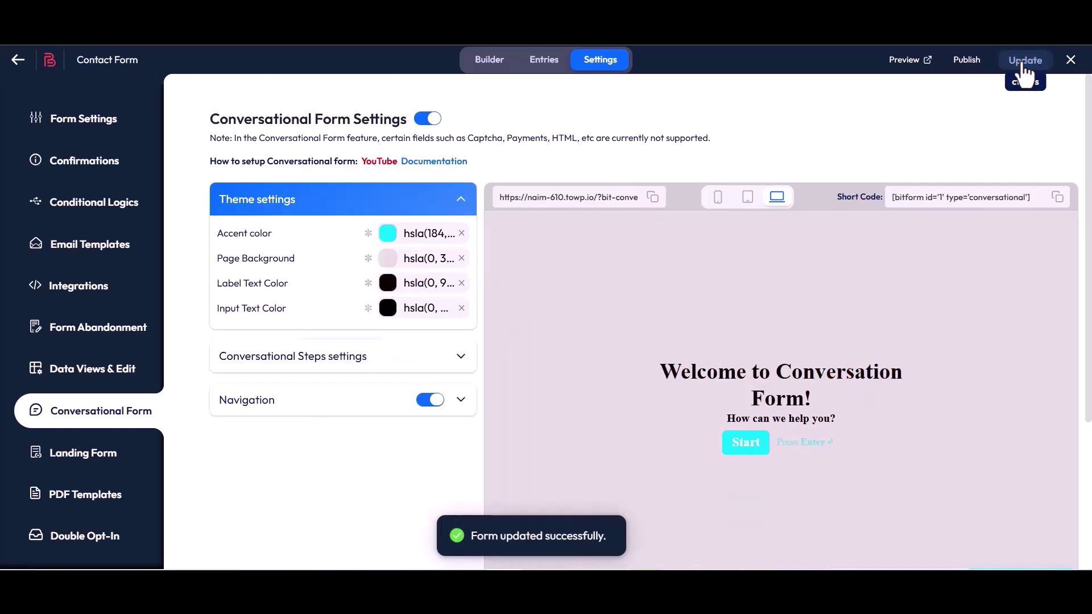
- Set Input Text Color to dark teal, save, and start the form in the preview
{"action": "left_click_drag", "start_coordinate": [218, 310], "coordinate": [285, 317]}
{"action": "left_click", "coordinate": [334, 317]}
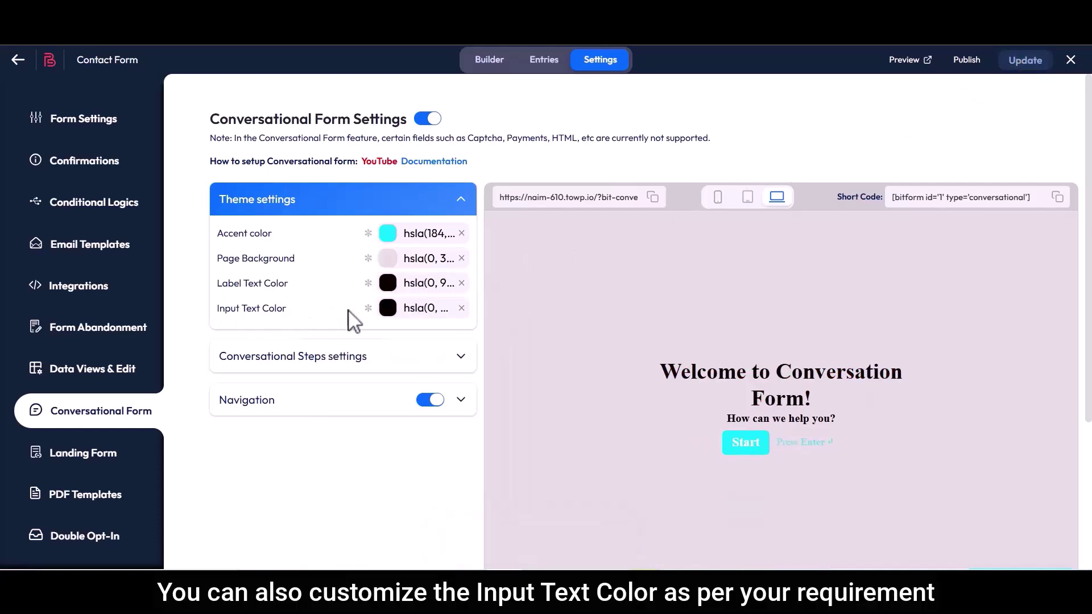
{"action": "left_click", "coordinate": [388, 308]}
{"action": "left_click", "coordinate": [405, 551]}
{"action": "left_click", "coordinate": [500, 488]}
{"action": "left_click", "coordinate": [426, 312]}
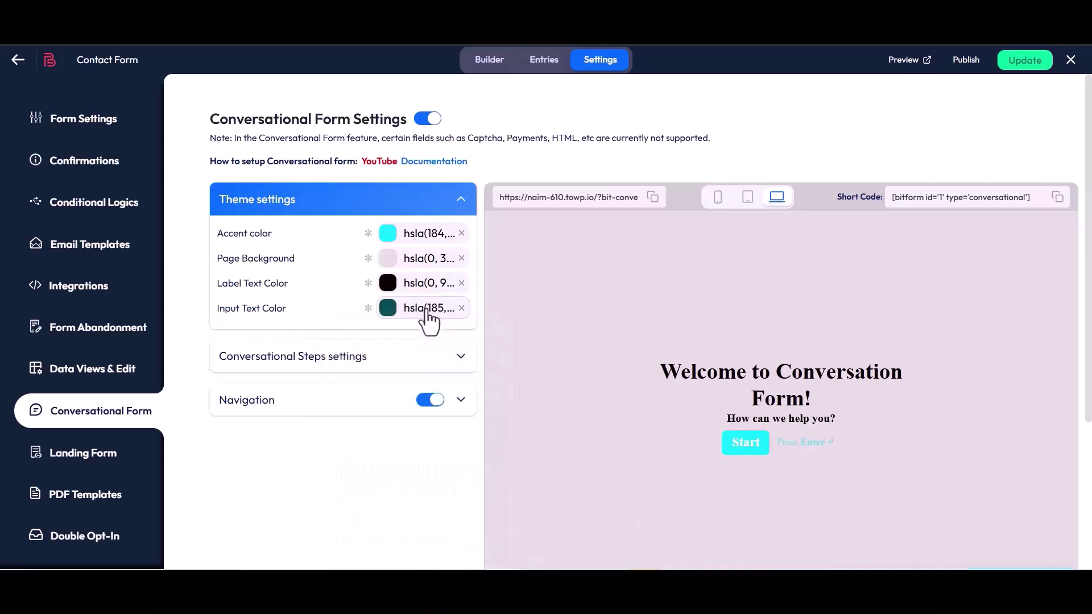
{"action": "left_click", "coordinate": [1024, 63]}
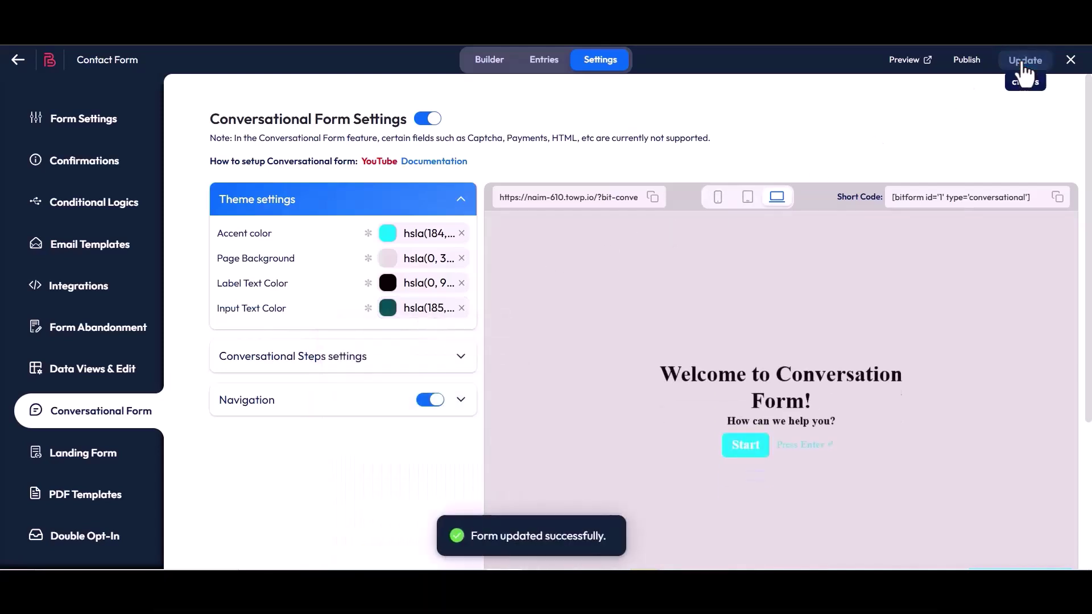
{"action": "left_click", "coordinate": [746, 445]}
- Enter 'Bit Apps' in the preview, go back to the welcome screen, and open Conversational Steps settings
{"action": "type", "text": "Bit Apps"}
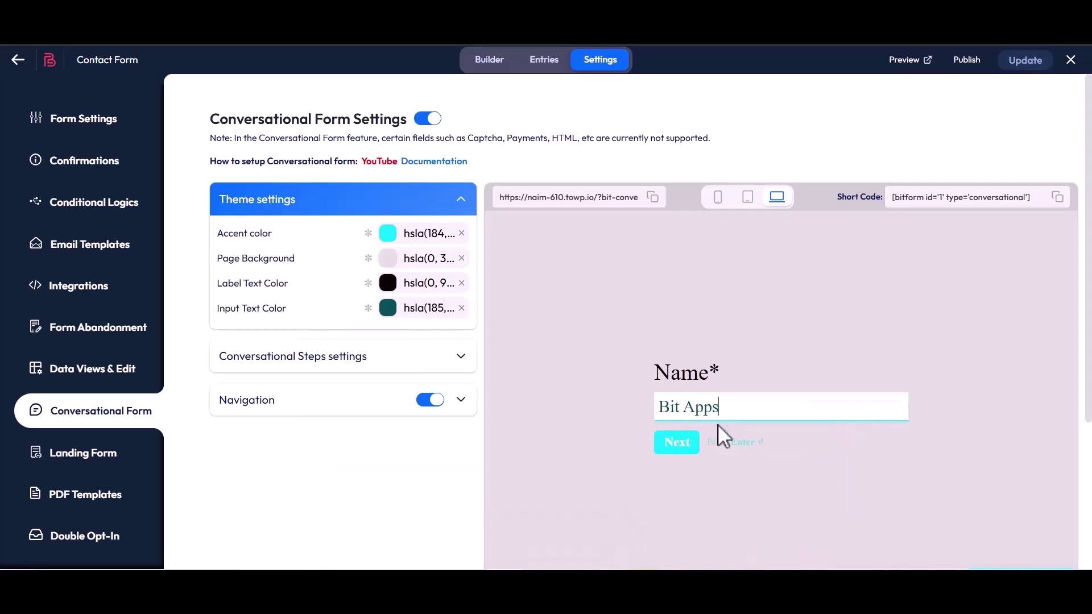
{"action": "scroll", "coordinate": [722, 426], "scroll_direction": "down", "scroll_amount": 1}
{"action": "left_click", "coordinate": [1031, 538]}
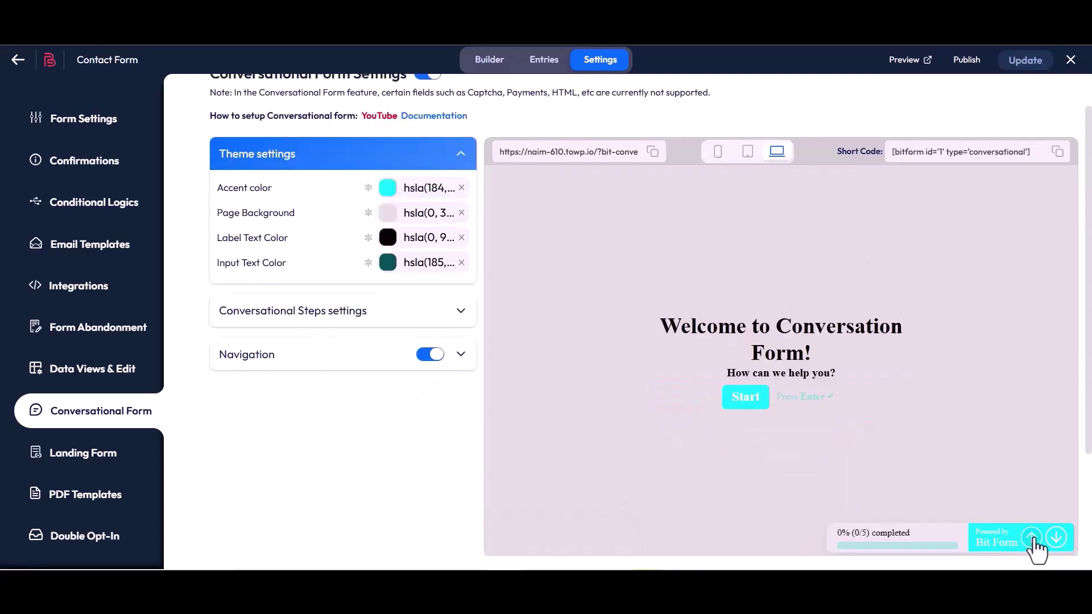
{"action": "left_click", "coordinate": [367, 160]}
{"action": "left_click_drag", "start_coordinate": [216, 199], "coordinate": [371, 210]}
{"action": "left_click", "coordinate": [370, 210]}
{"action": "left_click_drag", "start_coordinate": [217, 235], "coordinate": [256, 236]}
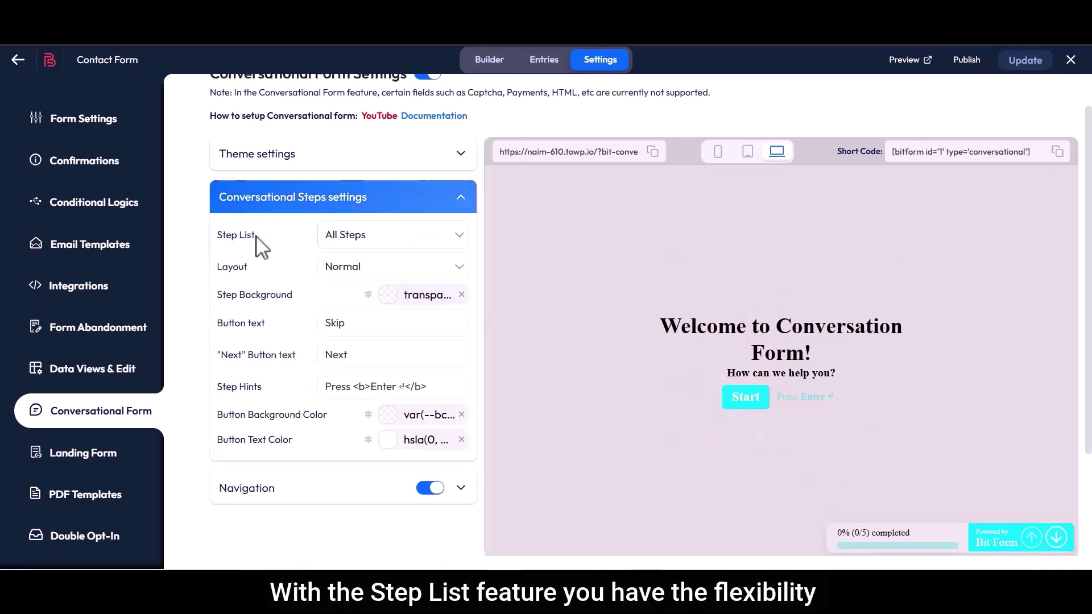
- Choose Welcome Page in Step List, save it disabled, then re-enable it and save
{"action": "left_click", "coordinate": [351, 236]}
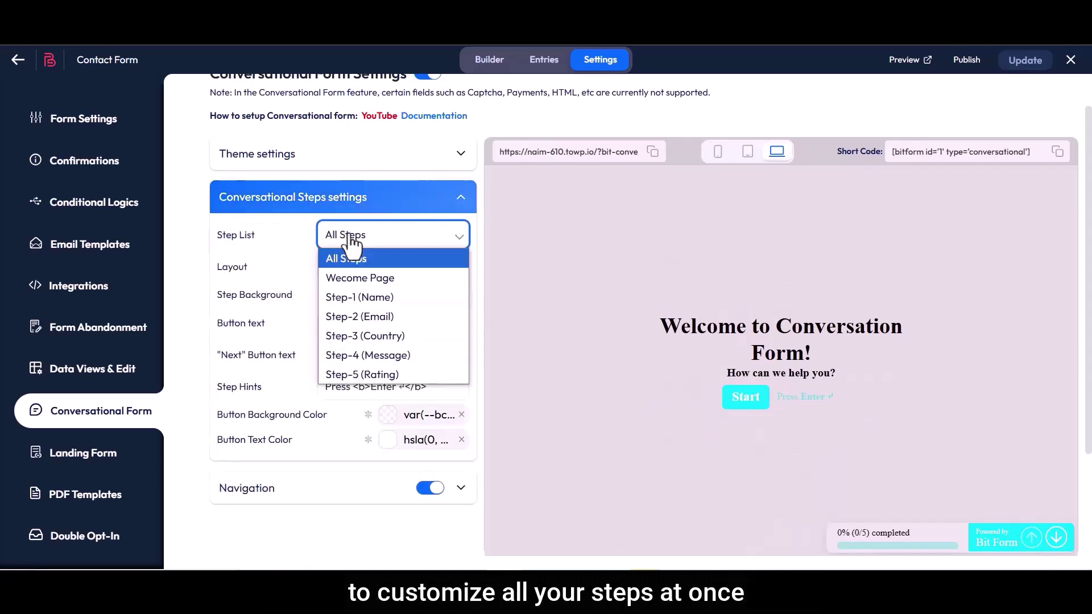
{"action": "left_click", "coordinate": [353, 285]}
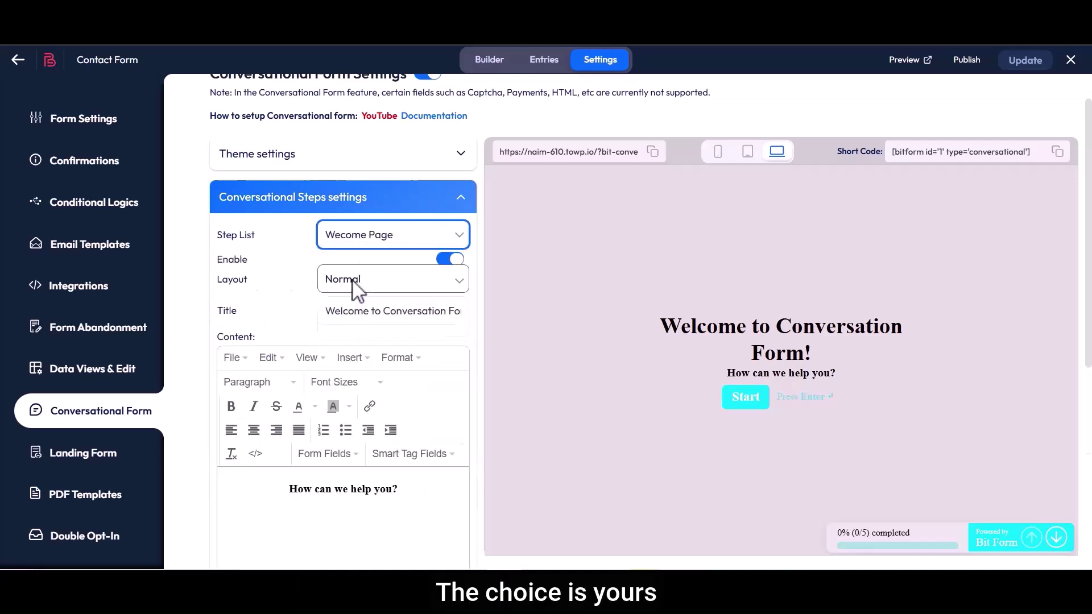
{"action": "left_click_drag", "start_coordinate": [218, 260], "coordinate": [239, 262]}
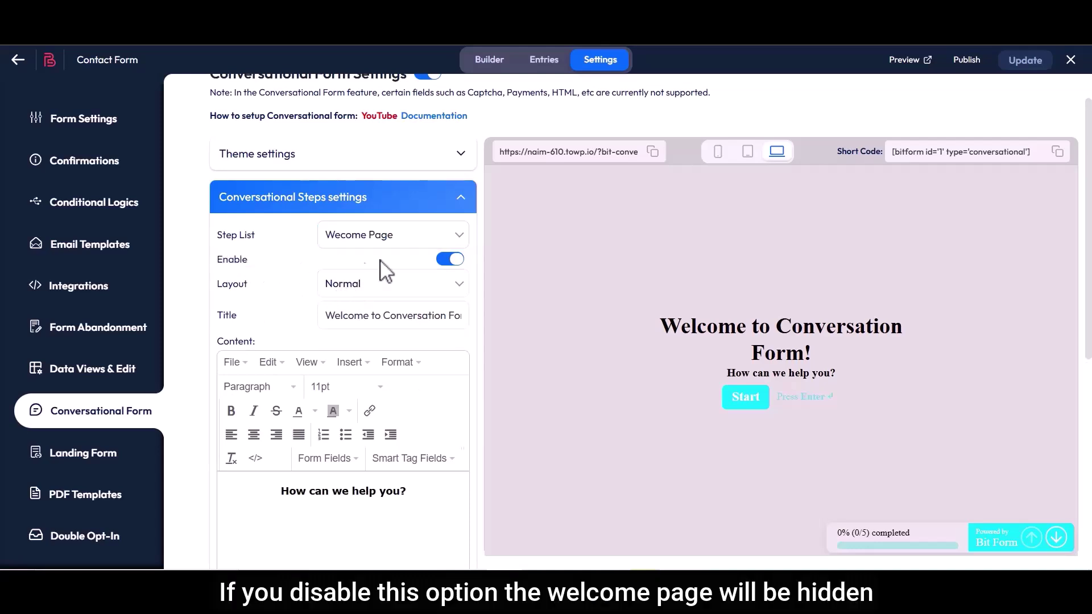
{"action": "left_click", "coordinate": [449, 260]}
{"action": "left_click", "coordinate": [1024, 61]}
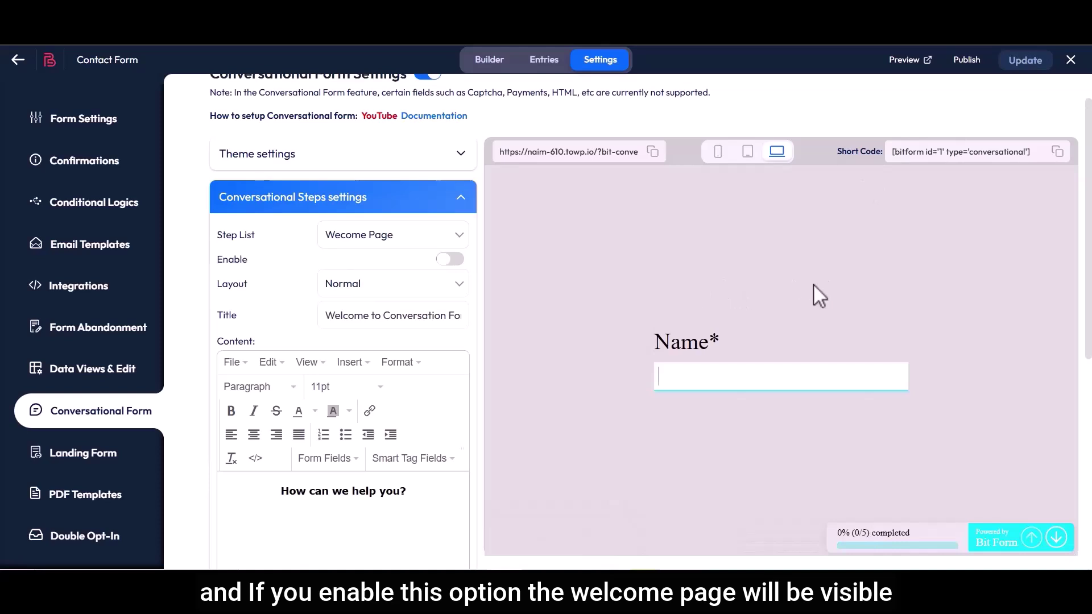
{"action": "left_click", "coordinate": [450, 260]}
{"action": "left_click", "coordinate": [1029, 64]}
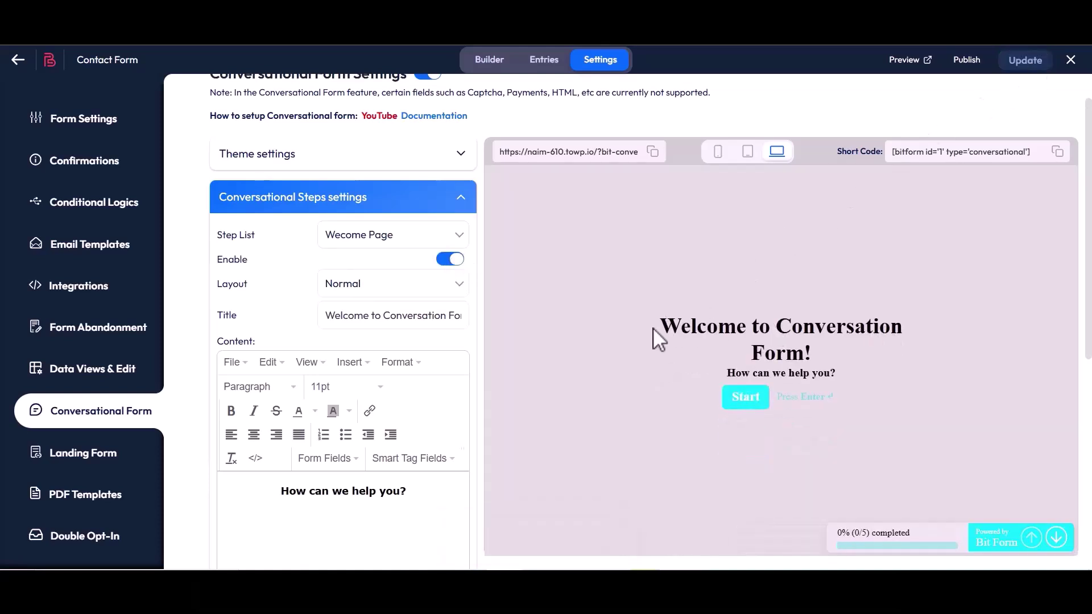
{"action": "left_click_drag", "start_coordinate": [217, 284], "coordinate": [254, 294]}
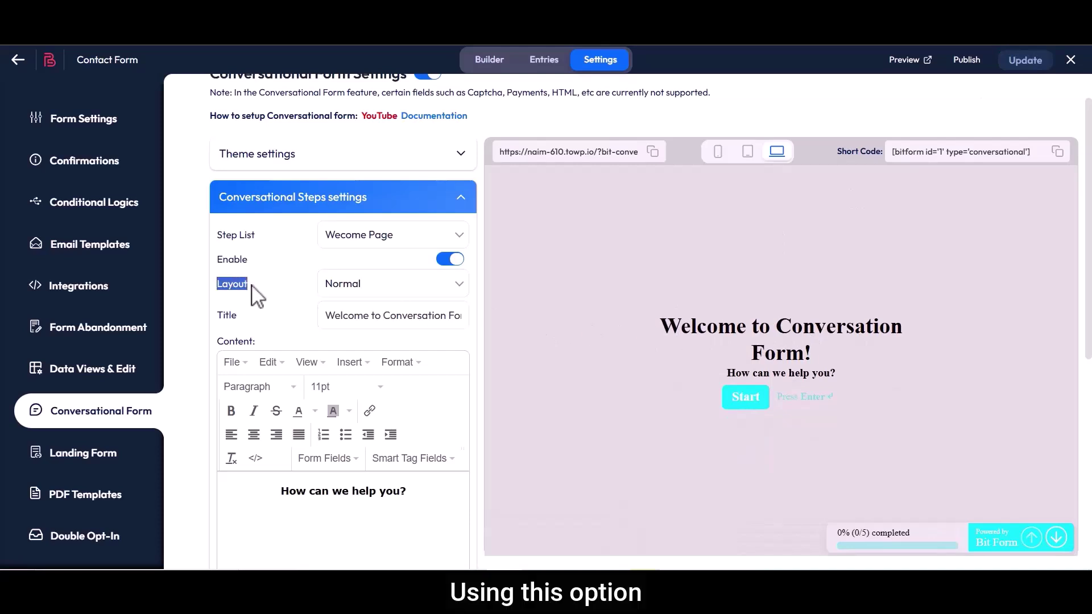
{"action": "left_click", "coordinate": [352, 288]}
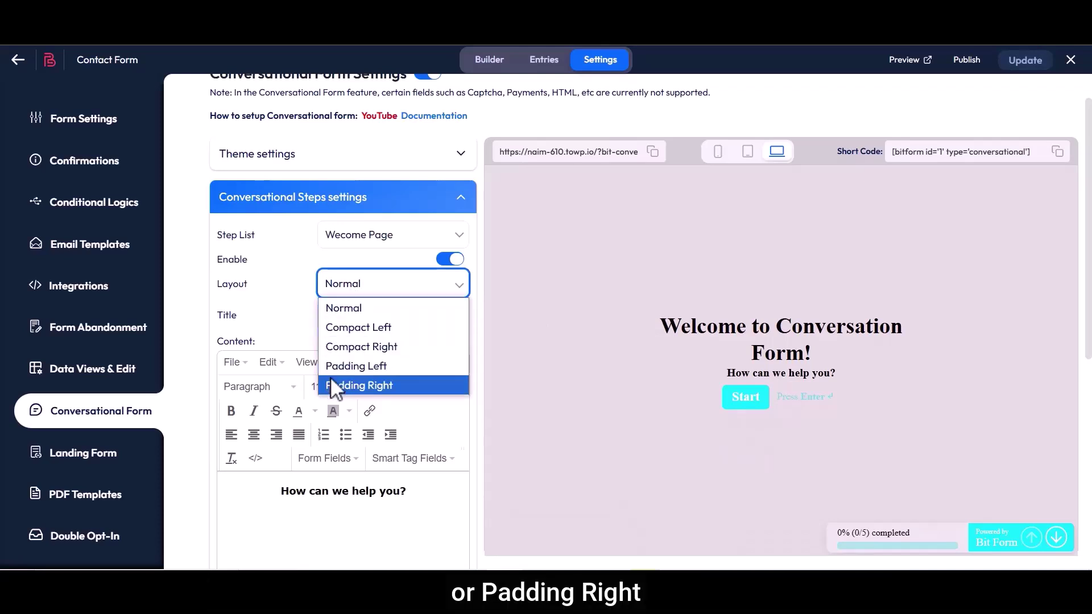
{"action": "left_click", "coordinate": [341, 330]}
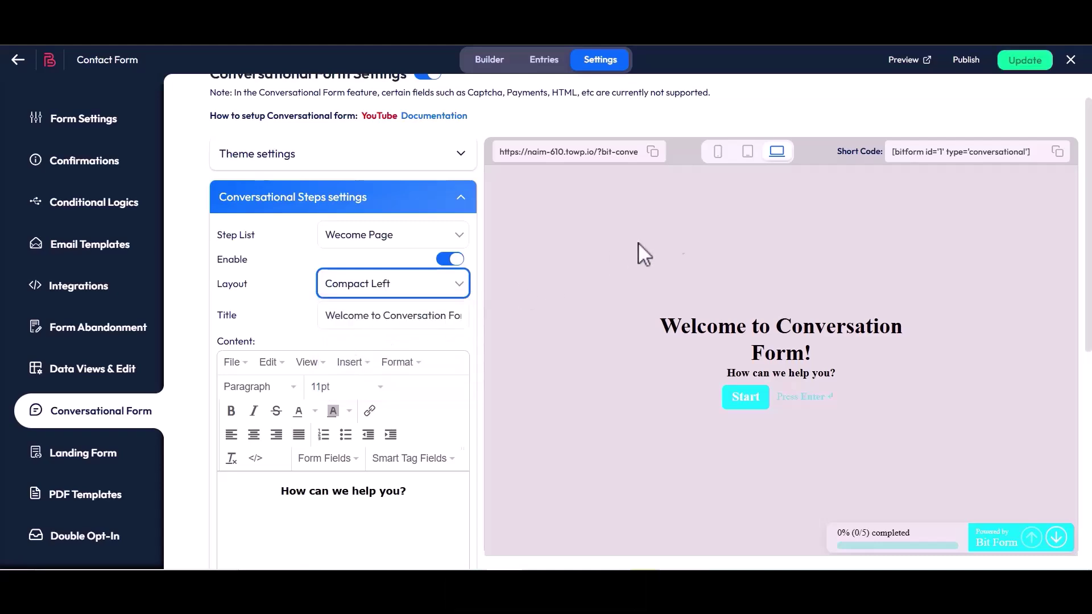
{"action": "left_click", "coordinate": [1023, 61]}
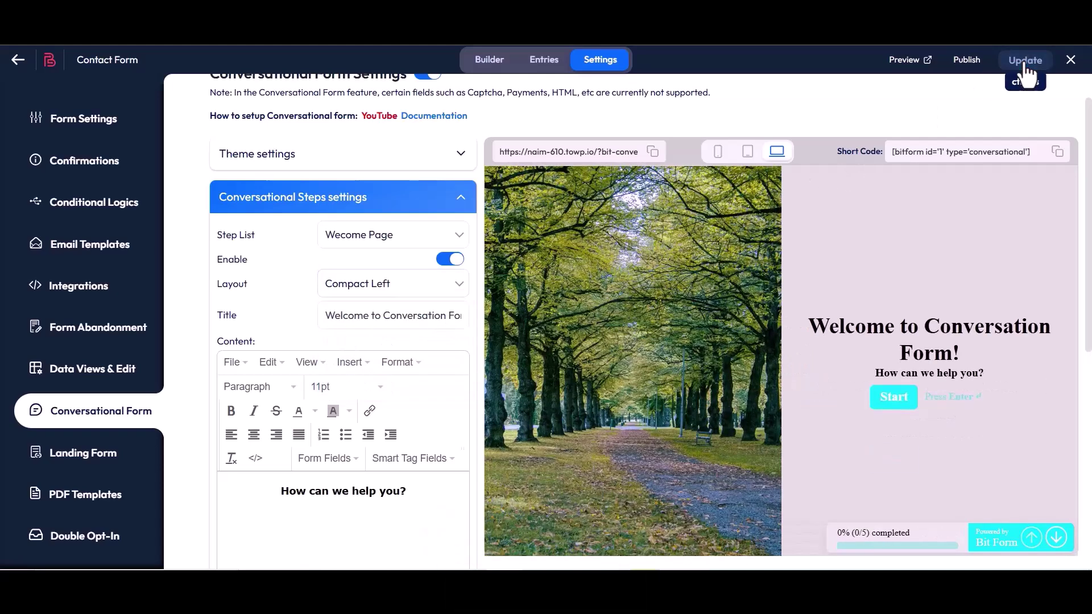
{"action": "left_click", "coordinate": [444, 284]}
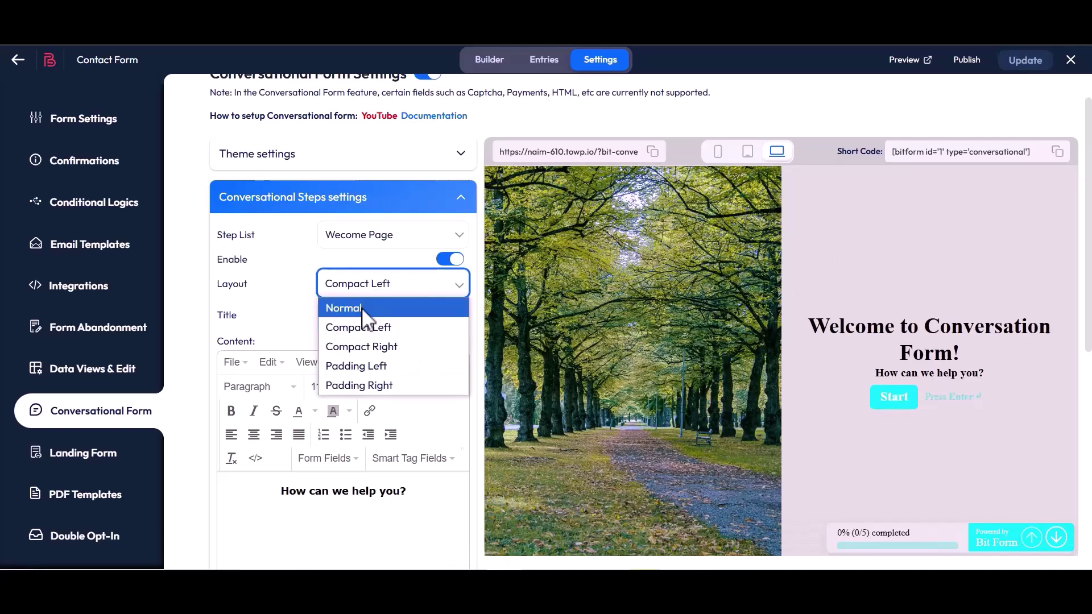
{"action": "left_click", "coordinate": [341, 307]}
{"action": "left_click", "coordinate": [1021, 61]}
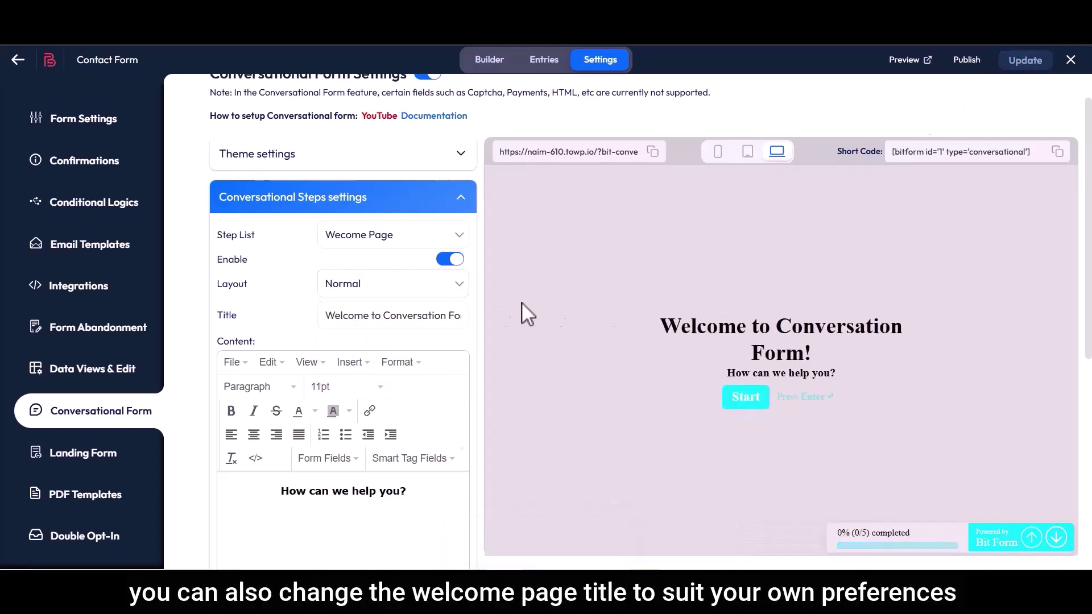
- Append '-Bit Form' to the welcome Title and save, giving 'Welcome to Conversation Form-Bit Form'
{"action": "left_click_drag", "start_coordinate": [219, 317], "coordinate": [236, 318]}
{"action": "left_click_drag", "start_coordinate": [321, 316], "coordinate": [470, 324]}
{"action": "left_click", "coordinate": [470, 324]}
{"action": "type", "text": "-Bit Form"}
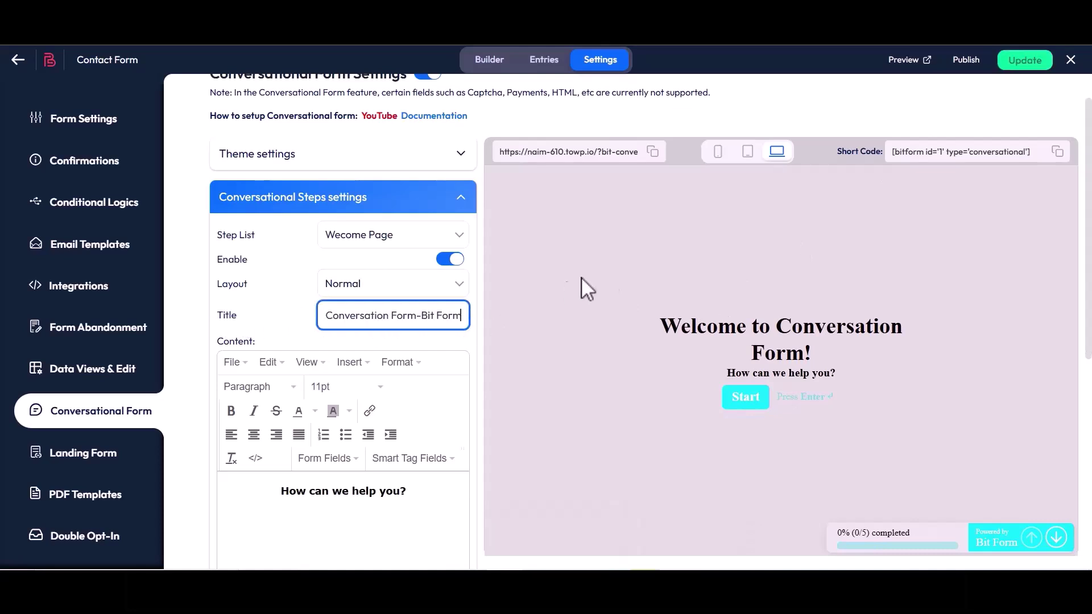
{"action": "left_click", "coordinate": [1021, 64]}
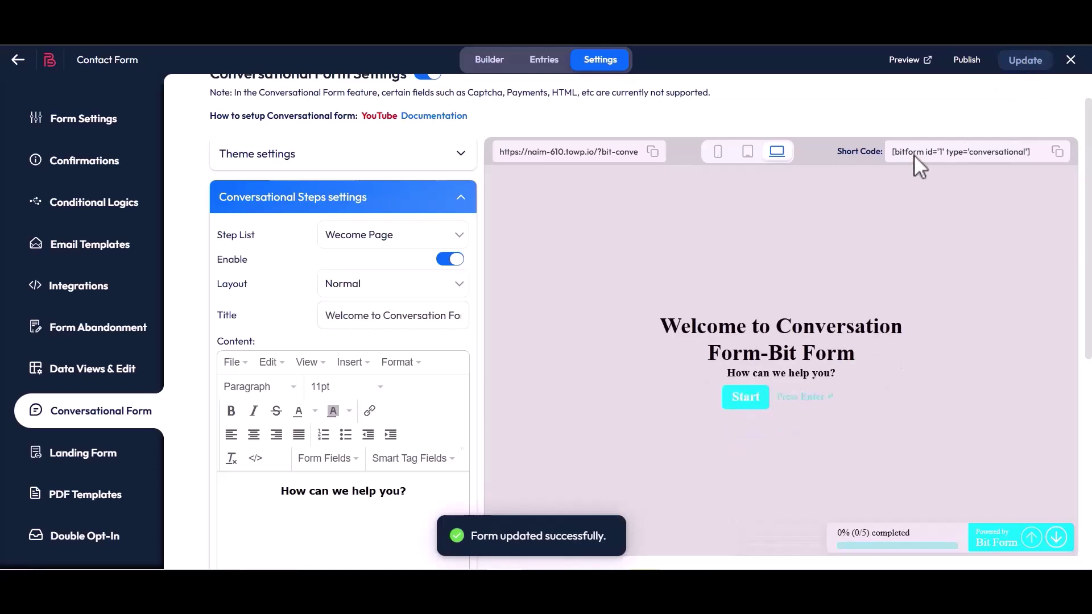
{"action": "left_click_drag", "start_coordinate": [657, 323], "coordinate": [856, 347]}
{"action": "left_click", "coordinate": [856, 346]}
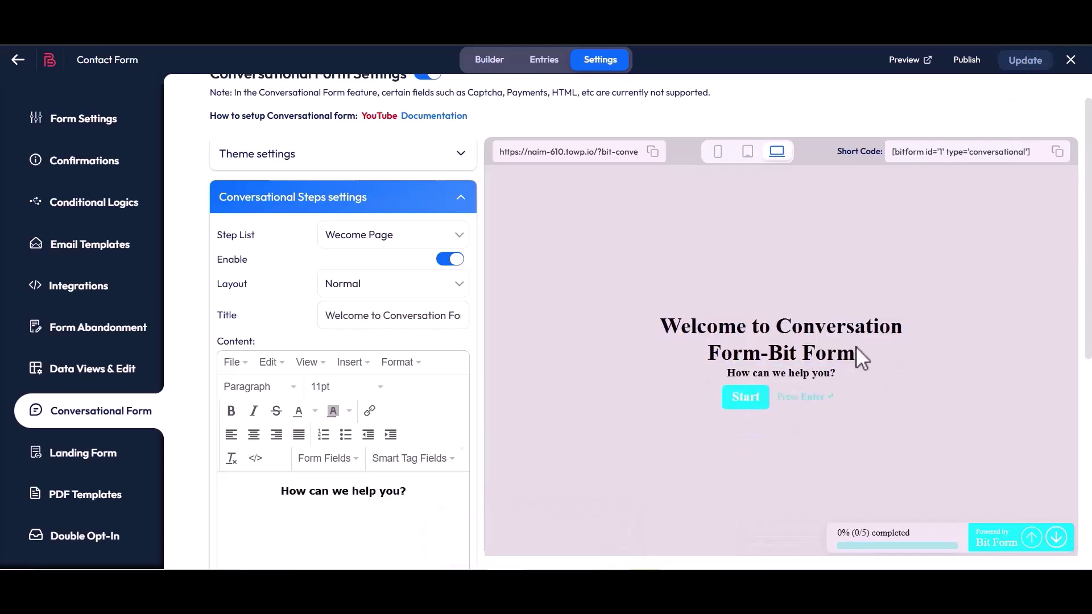
{"action": "scroll", "coordinate": [259, 350], "scroll_direction": "down", "scroll_amount": 3}
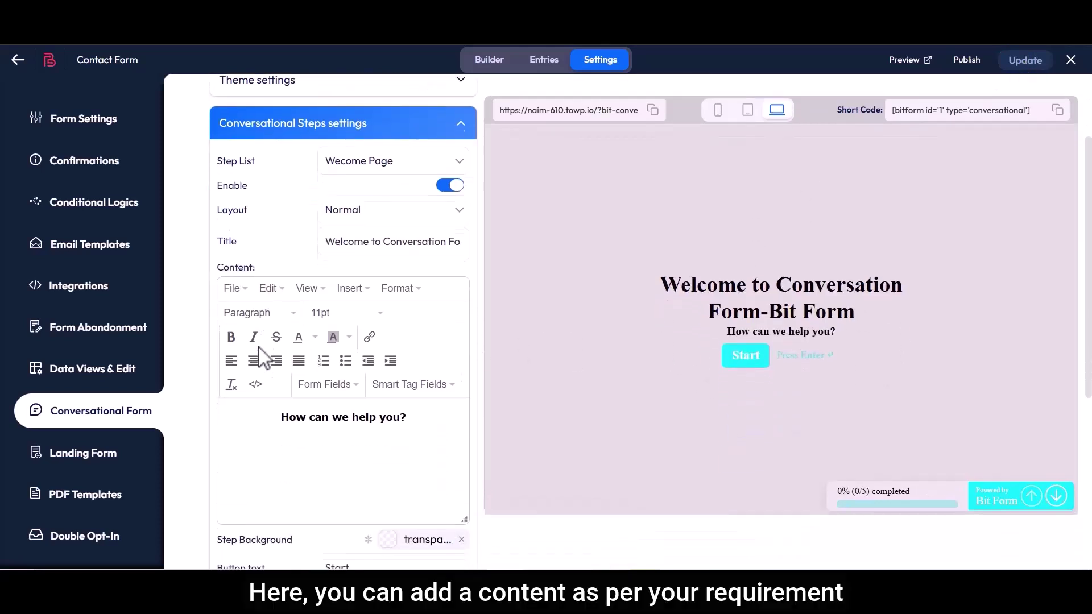
{"action": "left_click_drag", "start_coordinate": [271, 367], "coordinate": [400, 370]}
{"action": "left_click", "coordinate": [408, 371]}
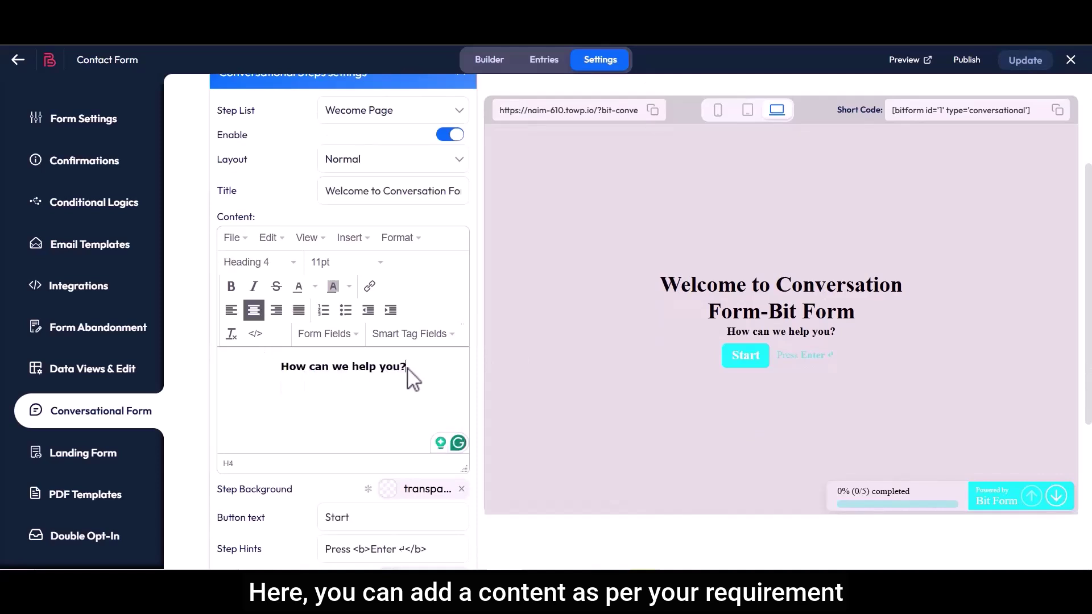
- Set the welcome Step Background to near-white instead of pink and save
{"action": "left_click_drag", "start_coordinate": [222, 493], "coordinate": [297, 497]}
{"action": "left_click", "coordinate": [304, 497]}
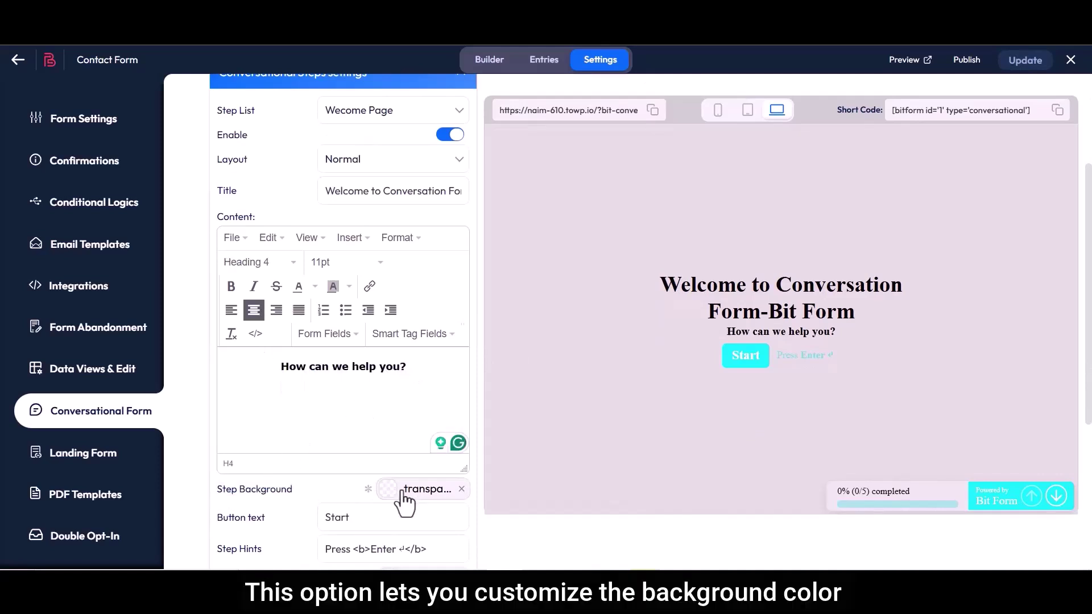
{"action": "left_click", "coordinate": [401, 492]}
{"action": "left_click", "coordinate": [428, 295]}
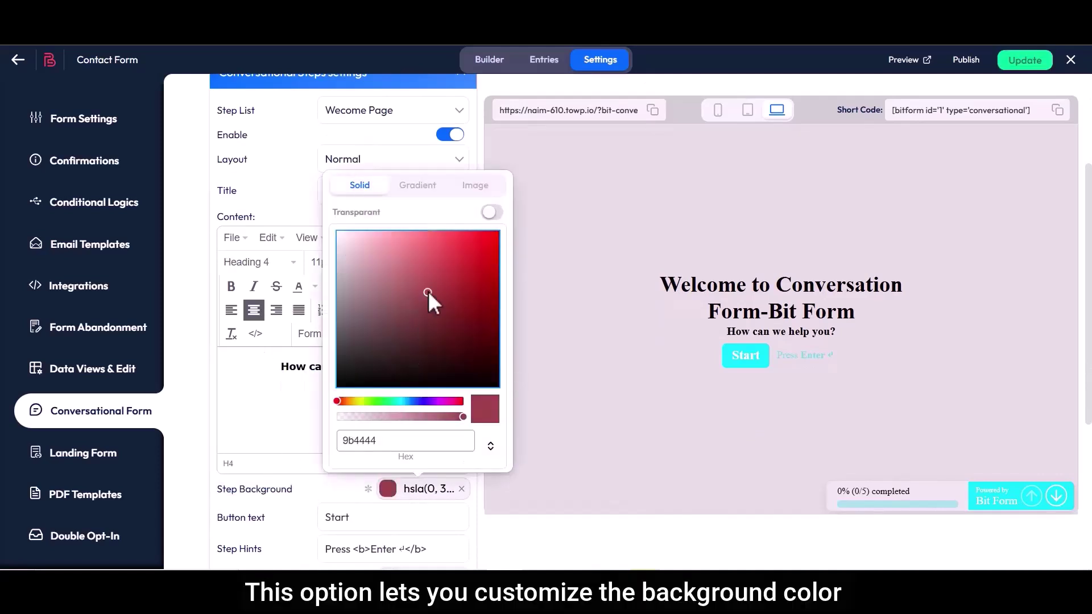
{"action": "left_click", "coordinate": [339, 233]}
{"action": "left_click", "coordinate": [497, 428]}
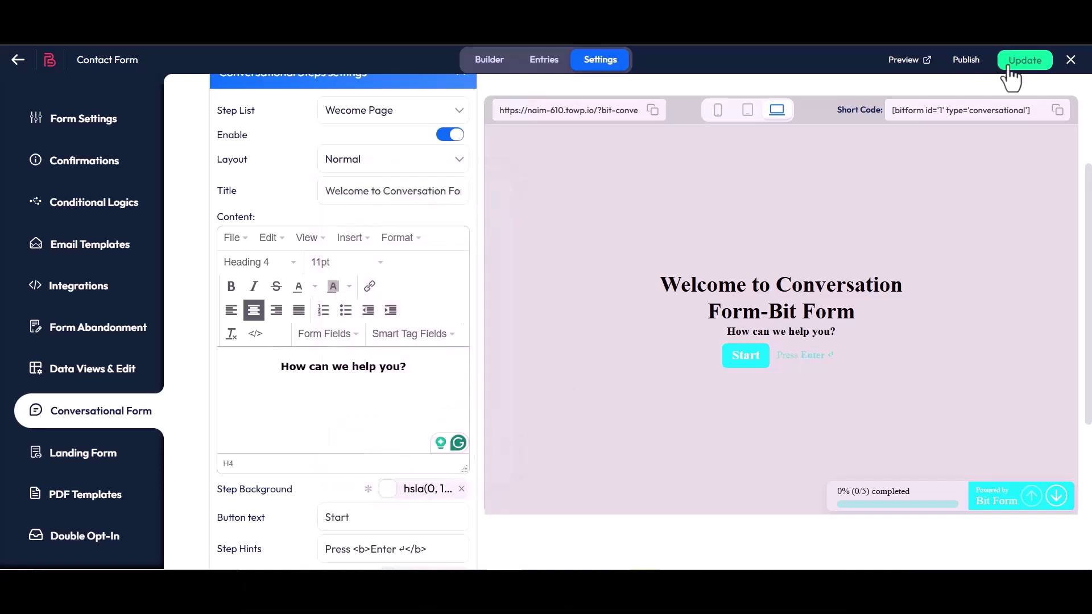
{"action": "left_click", "coordinate": [1020, 62]}
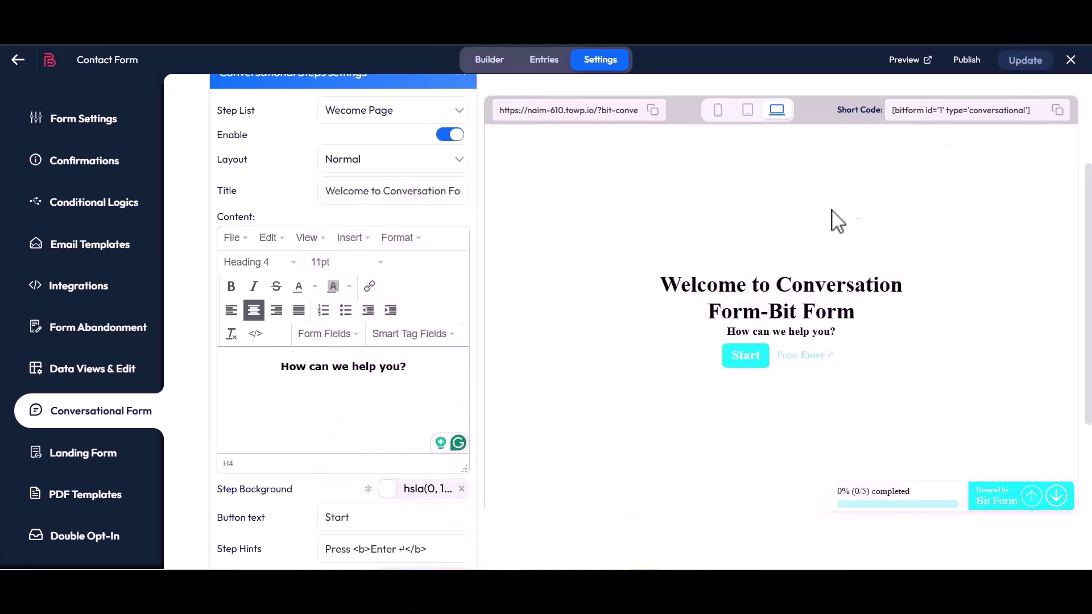
- Select the Start button wording and the step hint text fields for editing
{"action": "double_click", "coordinate": [248, 517]}
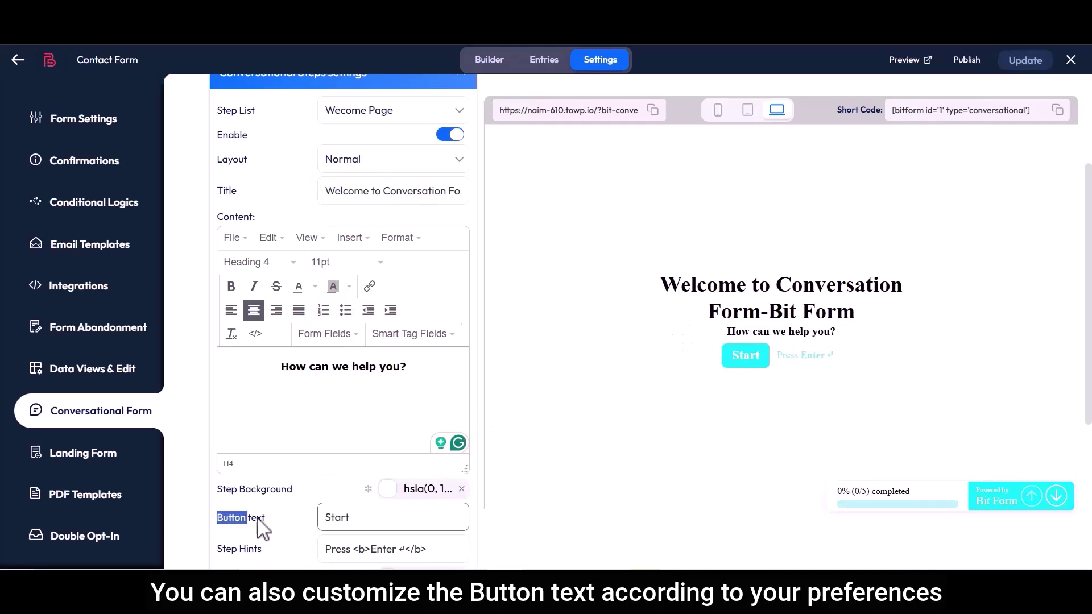
{"action": "double_click", "coordinate": [330, 520]}
{"action": "left_click", "coordinate": [367, 526]}
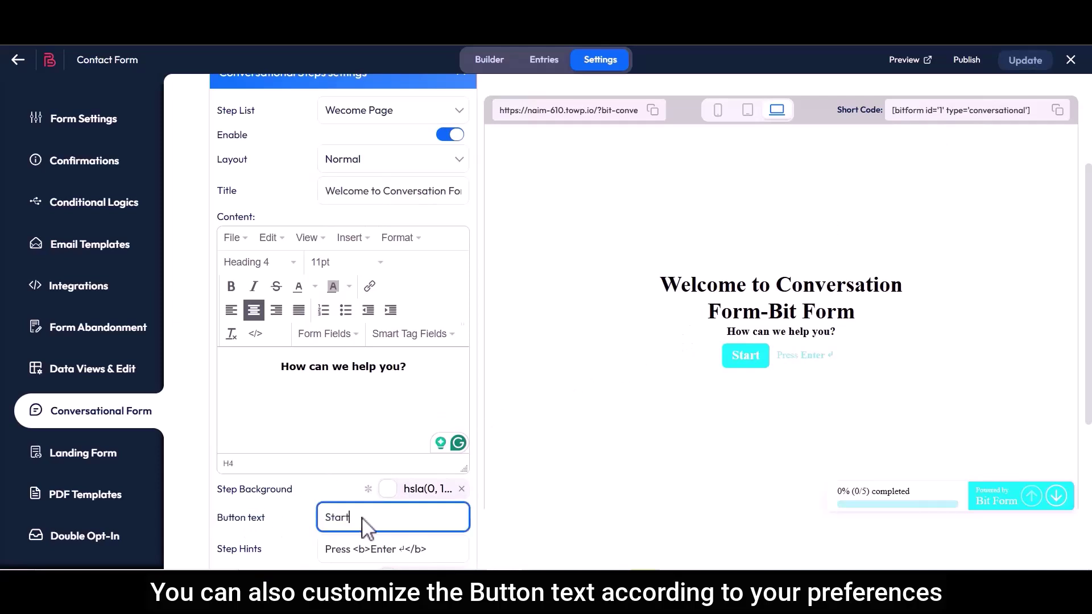
{"action": "scroll", "coordinate": [367, 526], "scroll_direction": "down", "scroll_amount": 2}
{"action": "left_click_drag", "start_coordinate": [219, 454], "coordinate": [434, 465]}
{"action": "left_click", "coordinate": [430, 455]}
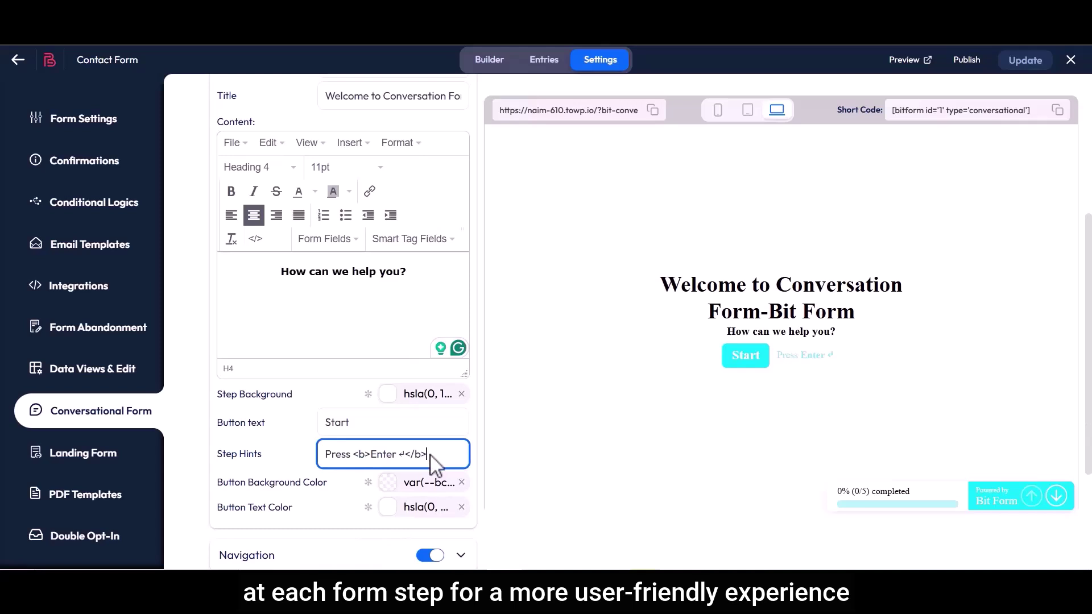
- Give the Start button a bright blue background (hsla 245) and save
{"action": "left_click_drag", "start_coordinate": [217, 481], "coordinate": [332, 481]}
{"action": "left_click", "coordinate": [330, 481]}
{"action": "left_click", "coordinate": [388, 483]}
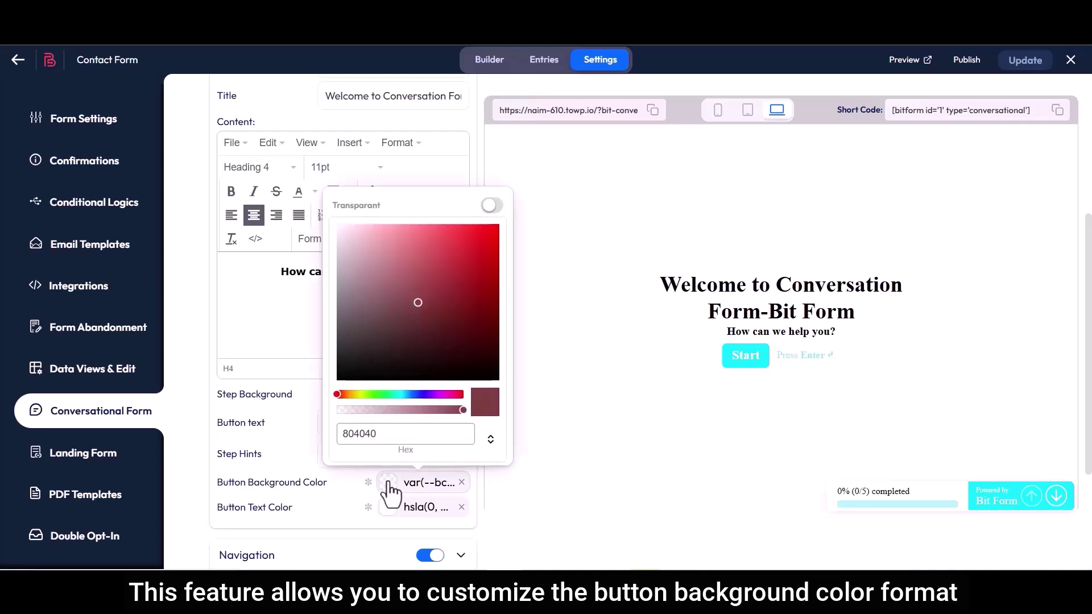
{"action": "left_click", "coordinate": [425, 395]}
{"action": "left_click_drag", "start_coordinate": [483, 239], "coordinate": [497, 226]}
{"action": "left_click", "coordinate": [384, 481]}
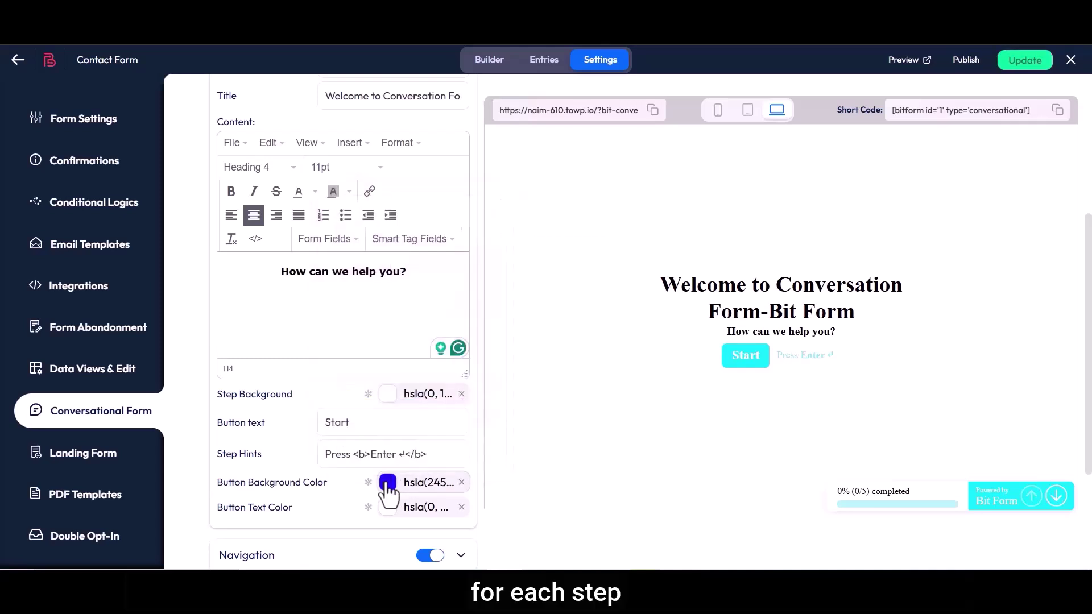
{"action": "left_click", "coordinate": [1025, 63]}
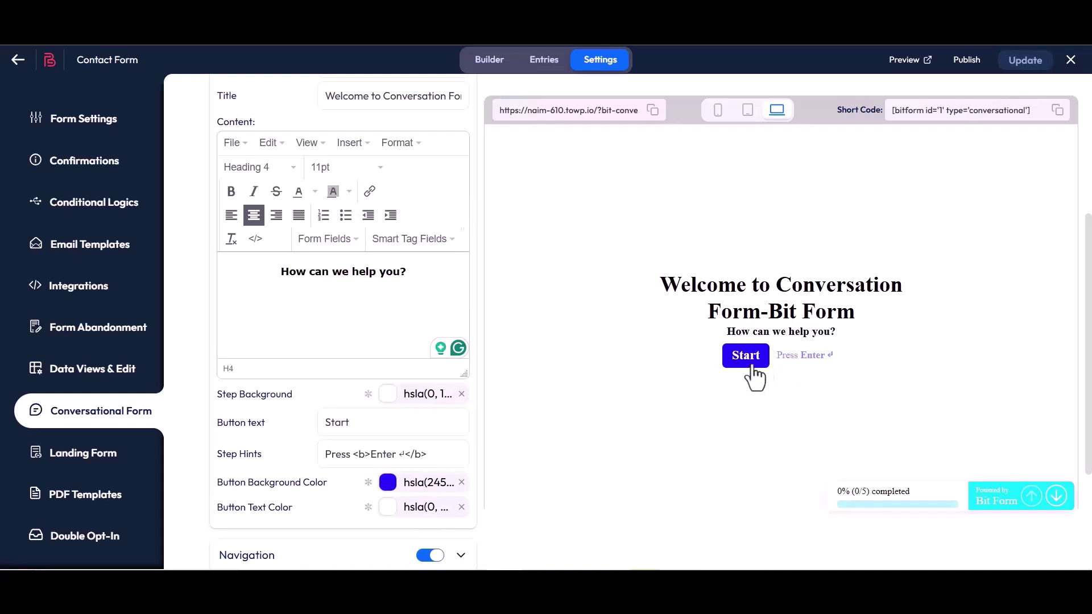
- Set the Start button's text colour to near-white (fcfcfc)
{"action": "left_click_drag", "start_coordinate": [234, 514], "coordinate": [294, 517]}
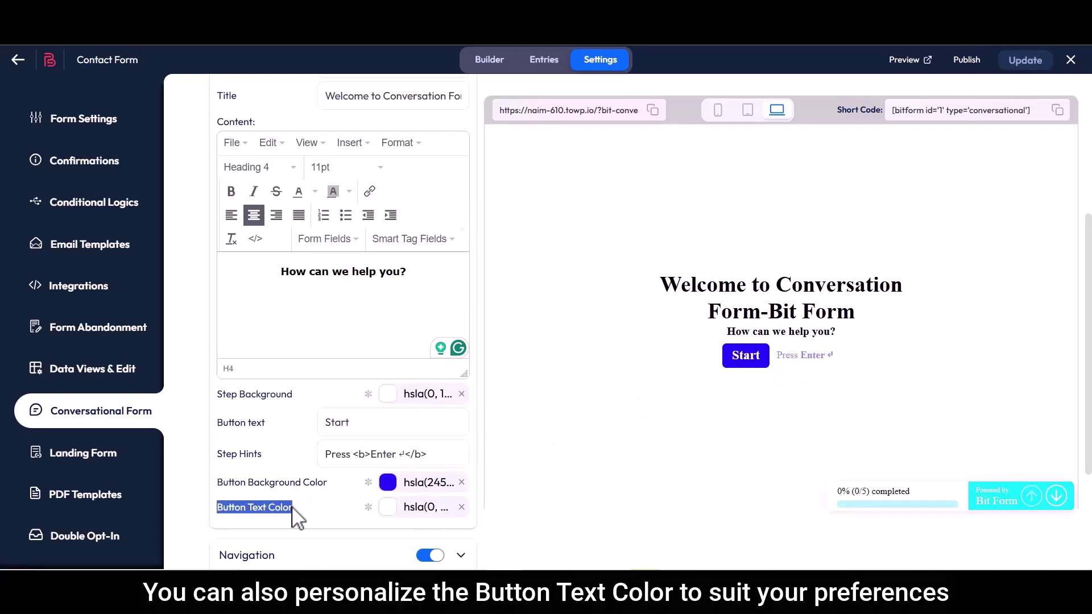
{"action": "left_click", "coordinate": [388, 508]}
{"action": "left_click_drag", "start_coordinate": [424, 363], "coordinate": [333, 272]}
- Close the colour chooser and scroll down to the Navigation settings
{"action": "left_click", "coordinate": [419, 508]}
{"action": "scroll", "coordinate": [422, 516], "scroll_direction": "down", "scroll_amount": 1}
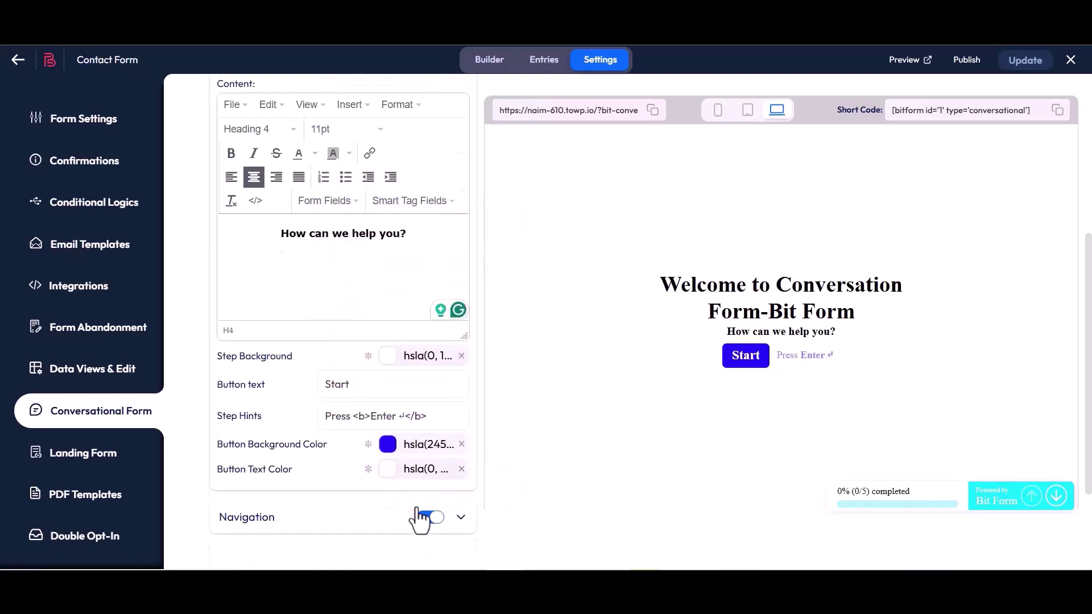
{"action": "left_click_drag", "start_coordinate": [220, 505], "coordinate": [277, 508]}
{"action": "left_click", "coordinate": [279, 515]}
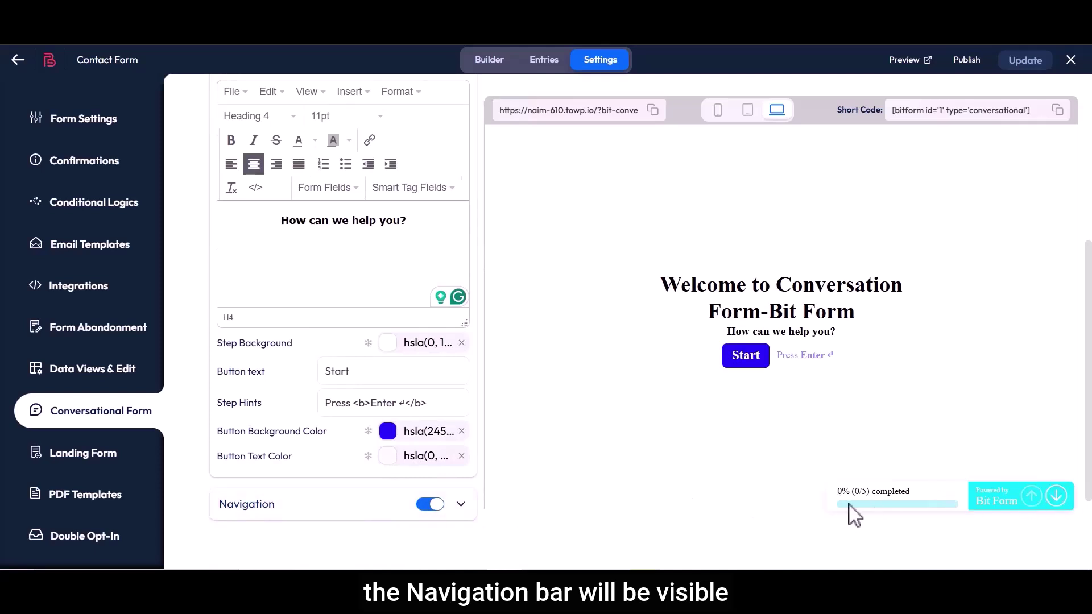
- Save once with Navigation hidden, then re-enable it, save, and expand its options
{"action": "left_click", "coordinate": [430, 505]}
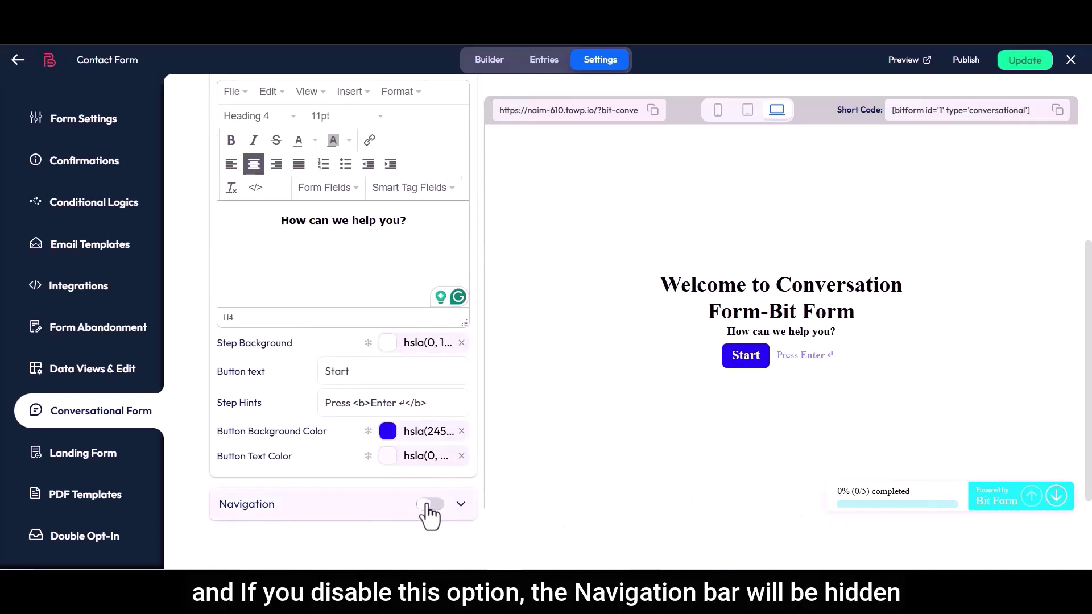
{"action": "left_click", "coordinate": [1027, 65]}
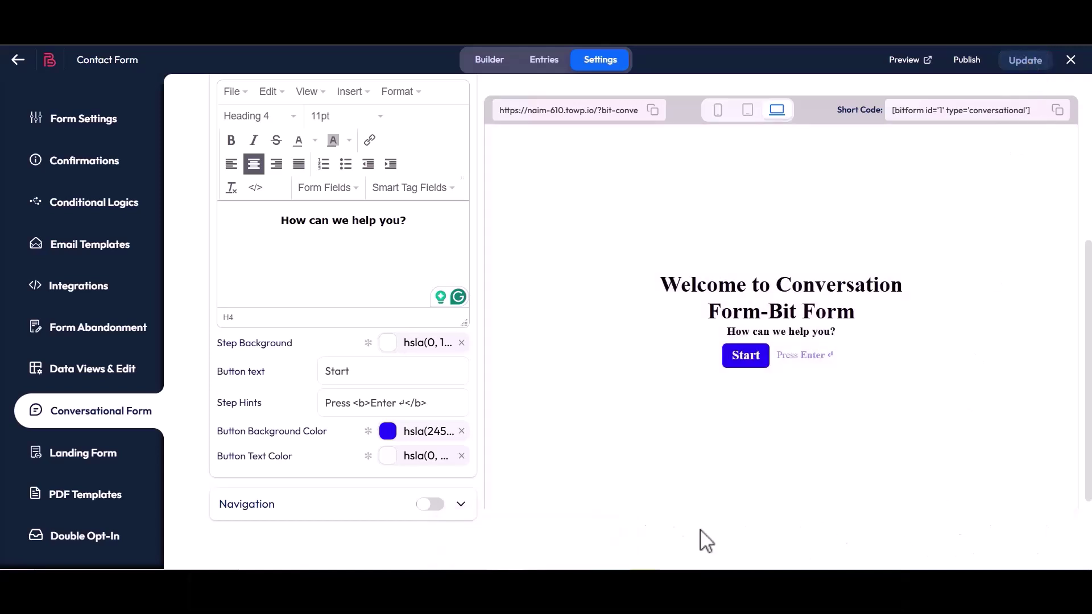
{"action": "left_click", "coordinate": [438, 510]}
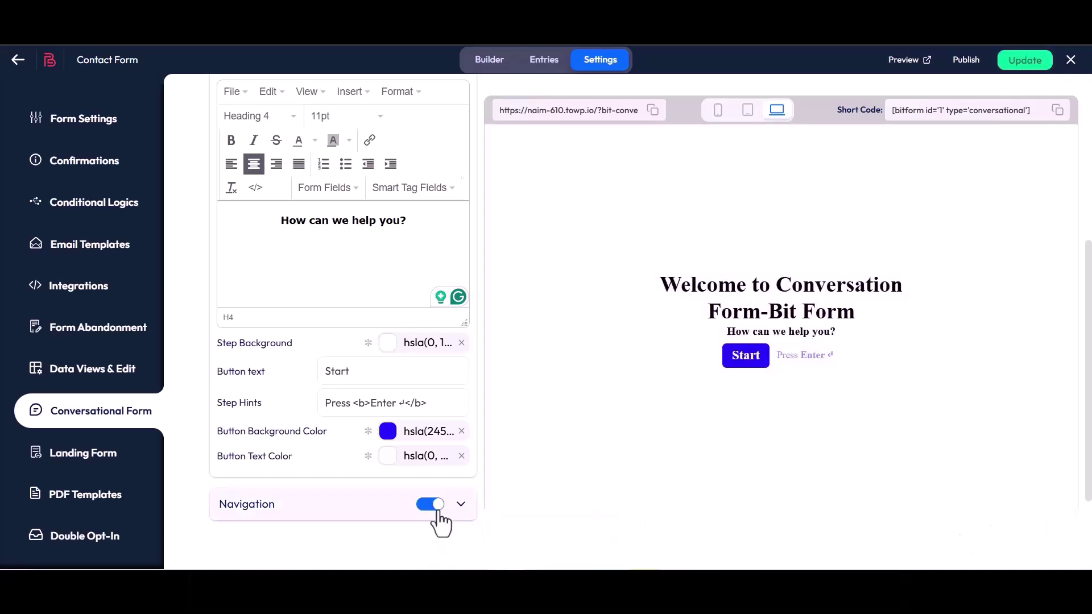
{"action": "left_click", "coordinate": [1026, 62]}
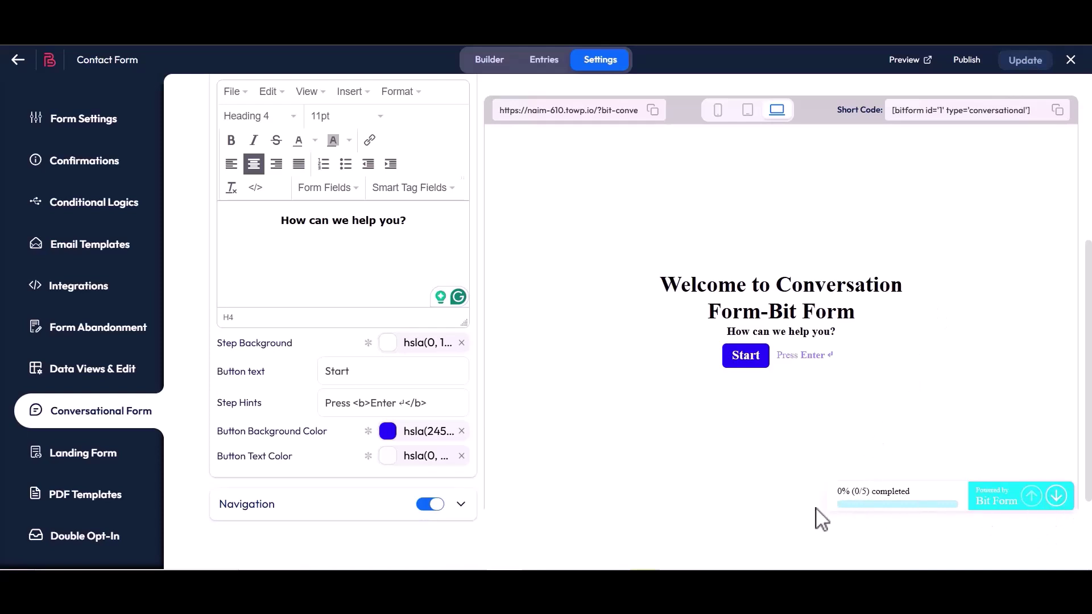
{"action": "left_click", "coordinate": [356, 514]}
{"action": "left_click_drag", "start_coordinate": [259, 458], "coordinate": [312, 449]}
{"action": "left_click", "coordinate": [451, 442]}
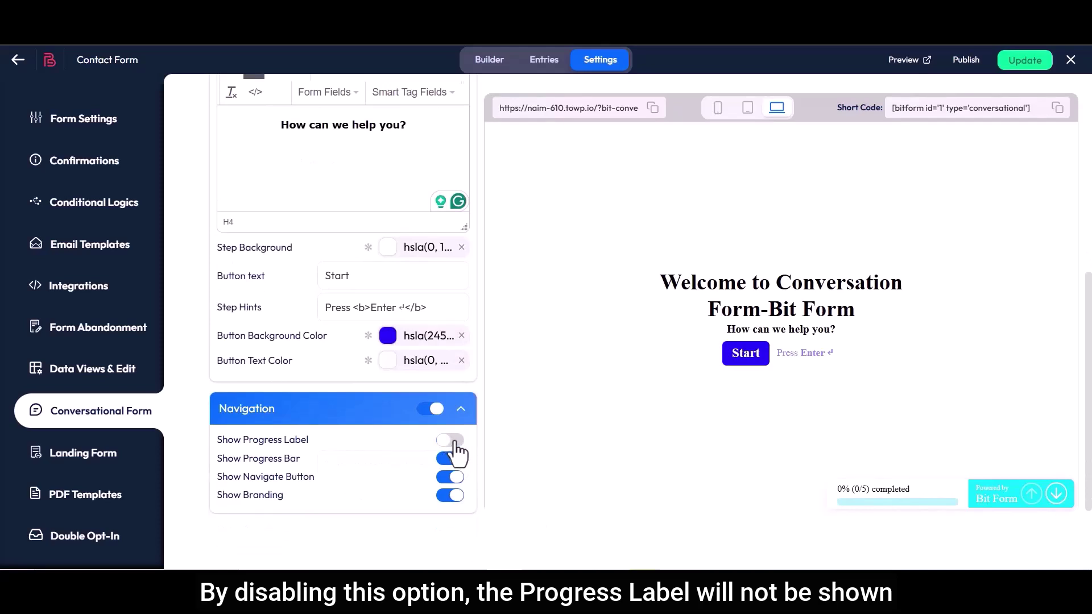
{"action": "left_click", "coordinate": [1024, 61]}
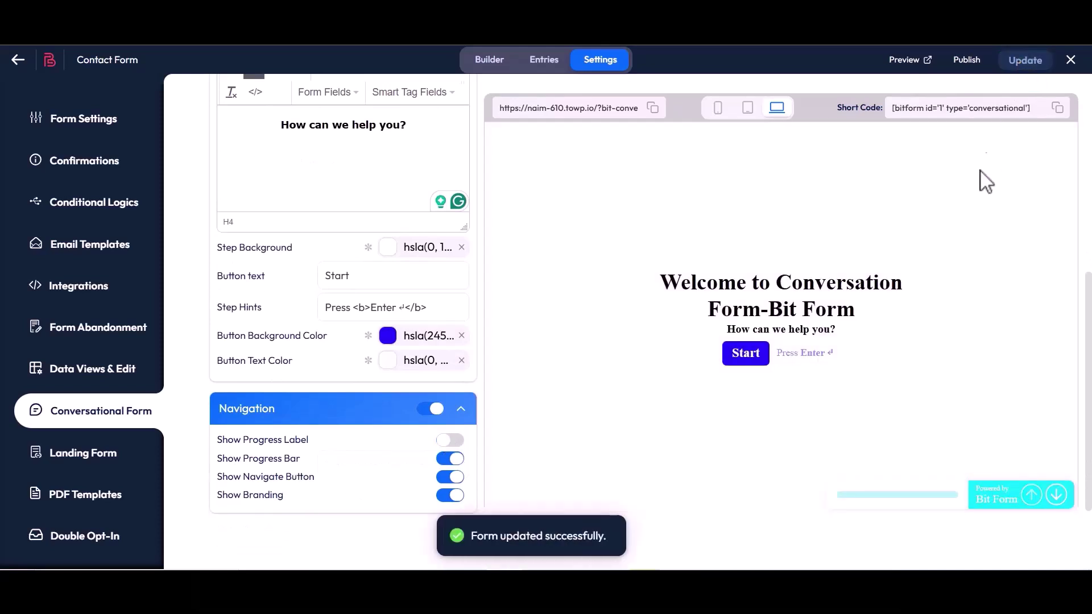
{"action": "left_click", "coordinate": [453, 443]}
{"action": "left_click", "coordinate": [1013, 63]}
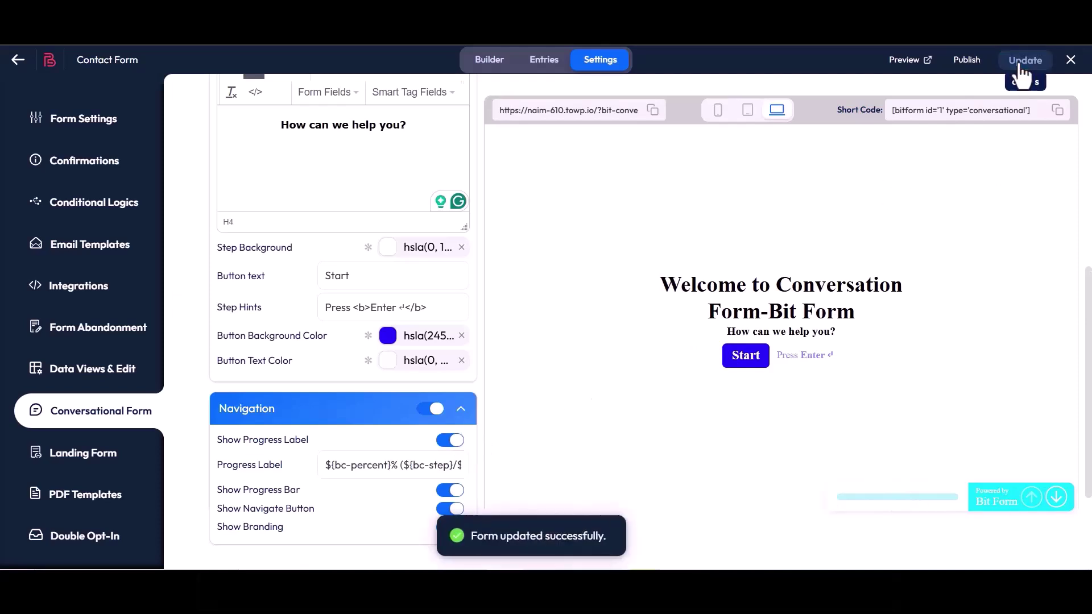
{"action": "left_click", "coordinate": [1056, 496]}
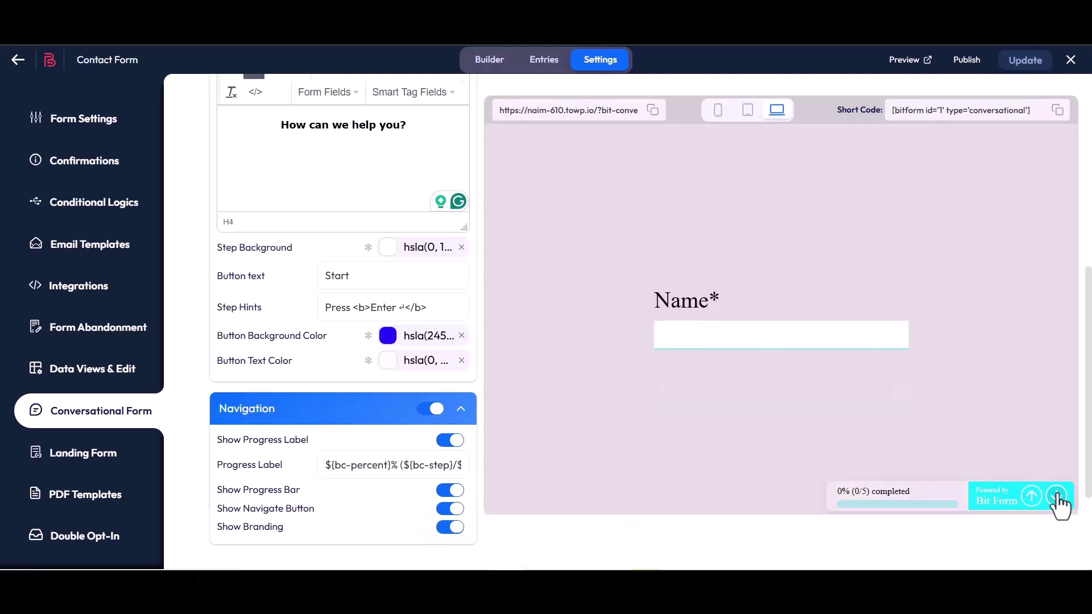
{"action": "left_click", "coordinate": [1056, 496]}
{"action": "left_click", "coordinate": [1032, 497]}
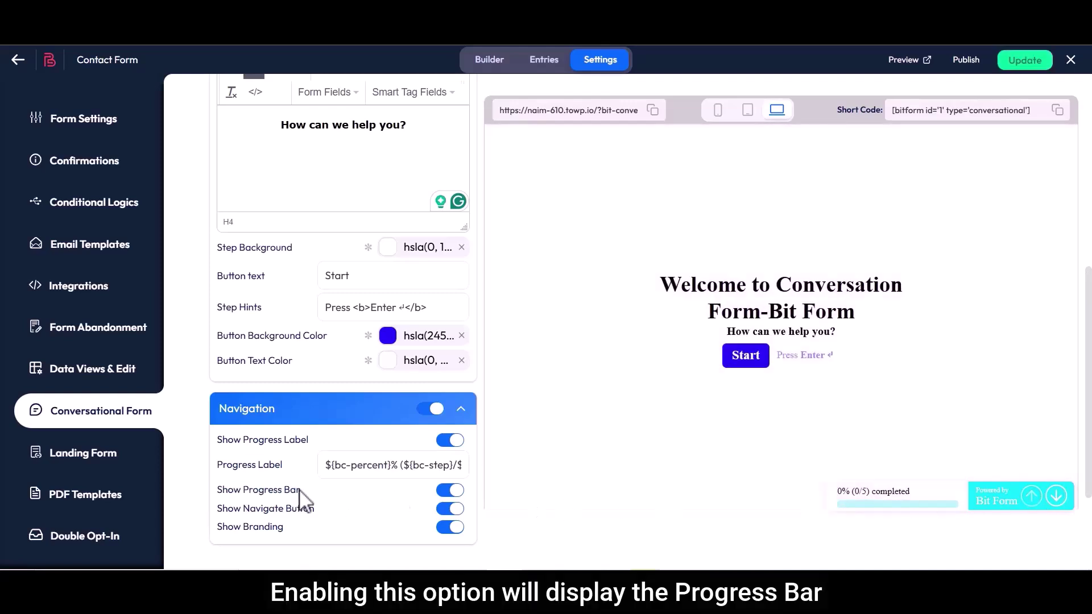
{"action": "left_click", "coordinate": [1056, 497]}
{"action": "left_click", "coordinate": [1056, 497]}
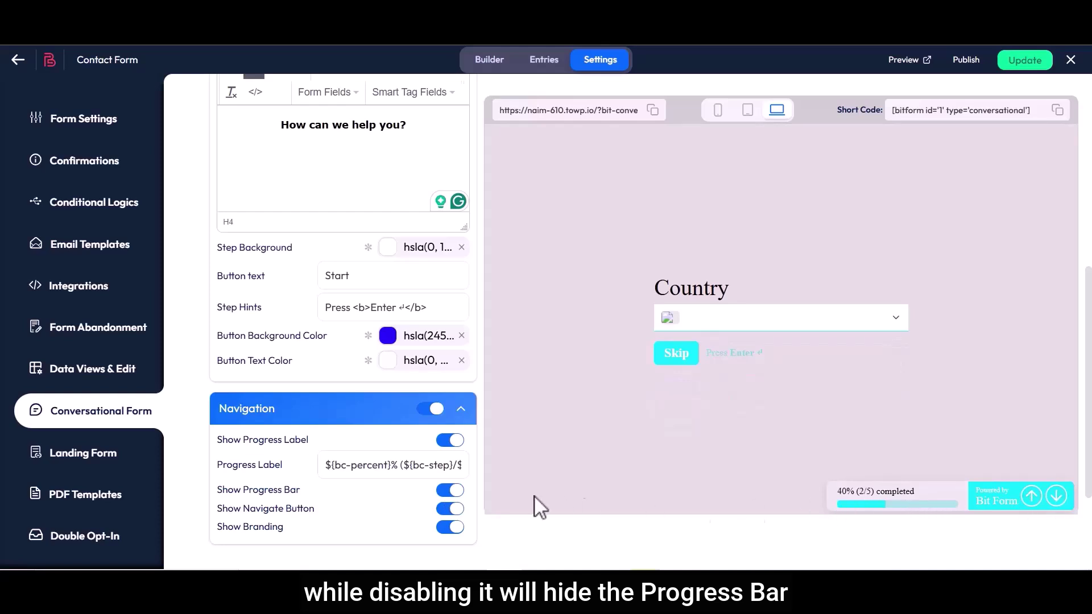
{"action": "left_click", "coordinate": [1023, 62]}
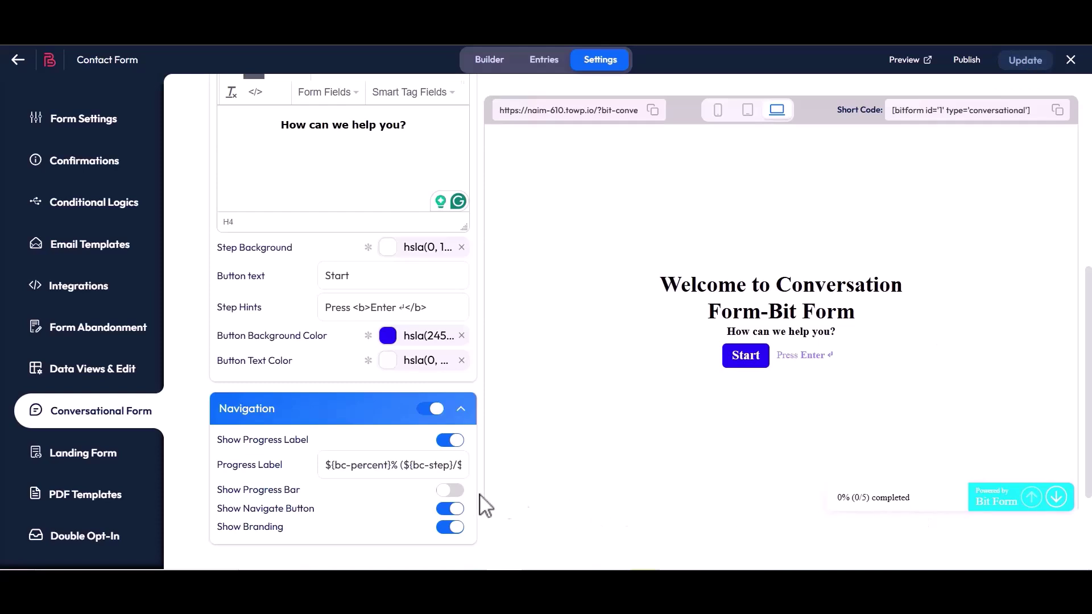
{"action": "left_click", "coordinate": [450, 489]}
{"action": "left_click", "coordinate": [1022, 67]}
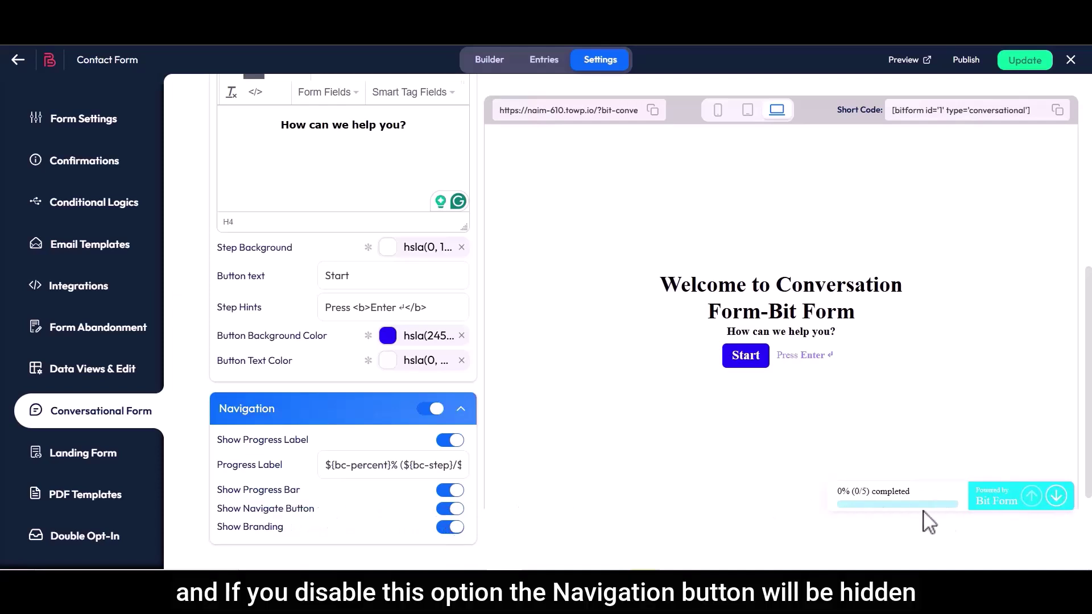
{"action": "left_click", "coordinate": [1024, 62]}
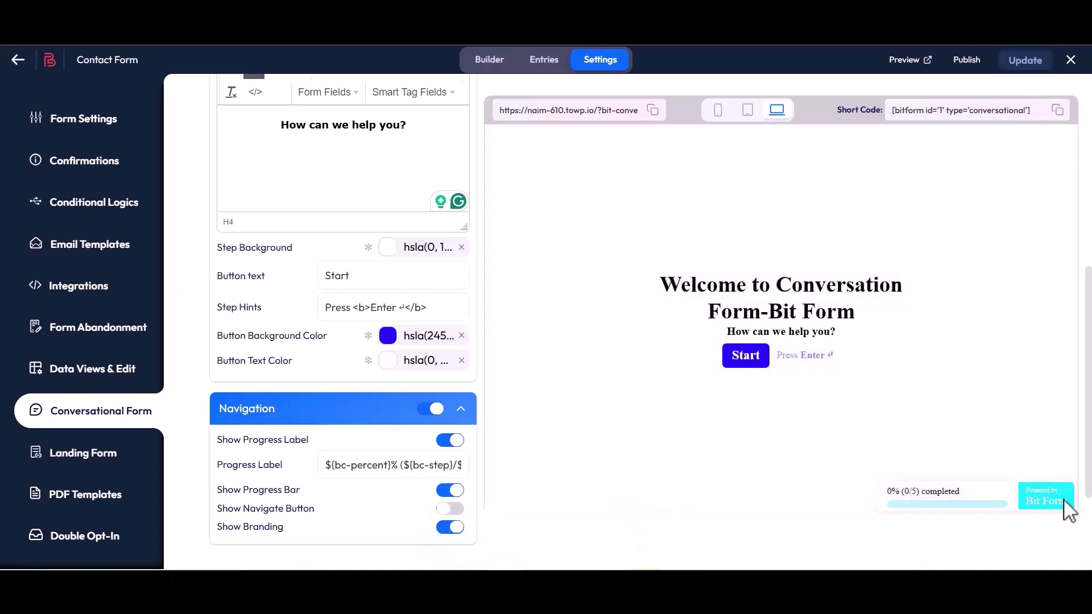
{"action": "left_click", "coordinate": [450, 509]}
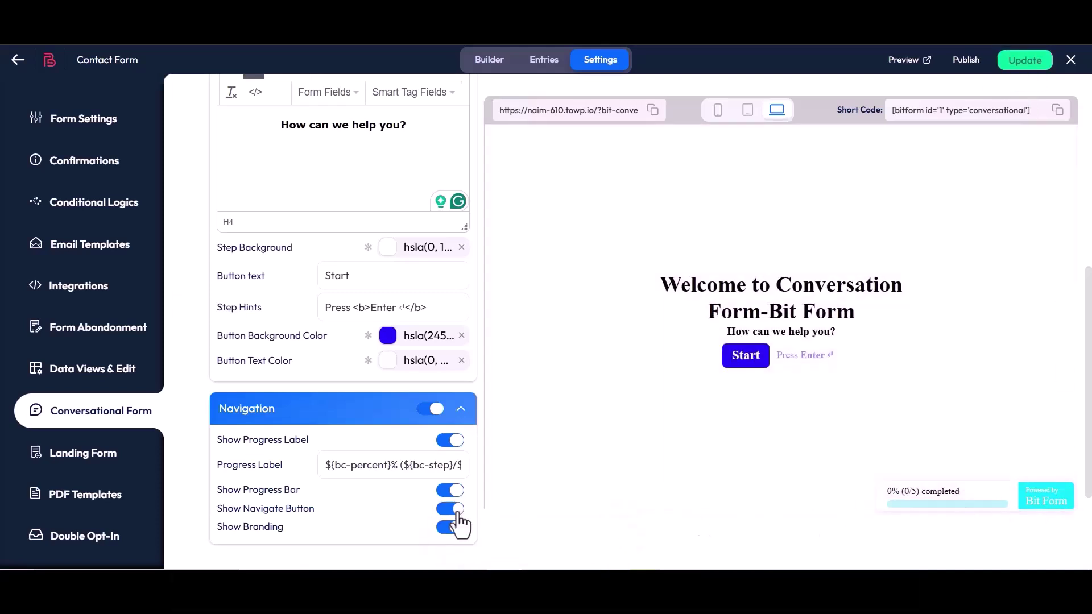
{"action": "left_click", "coordinate": [1022, 63]}
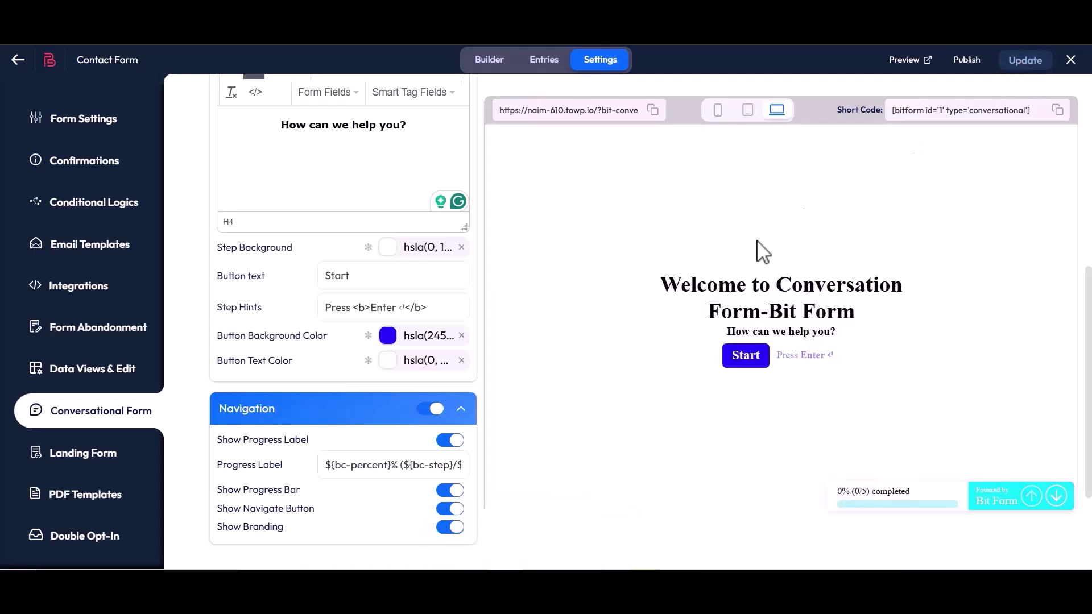
- Save the form once with Show Branding off, then switch it back on and save
{"action": "left_click_drag", "start_coordinate": [221, 529], "coordinate": [294, 538]}
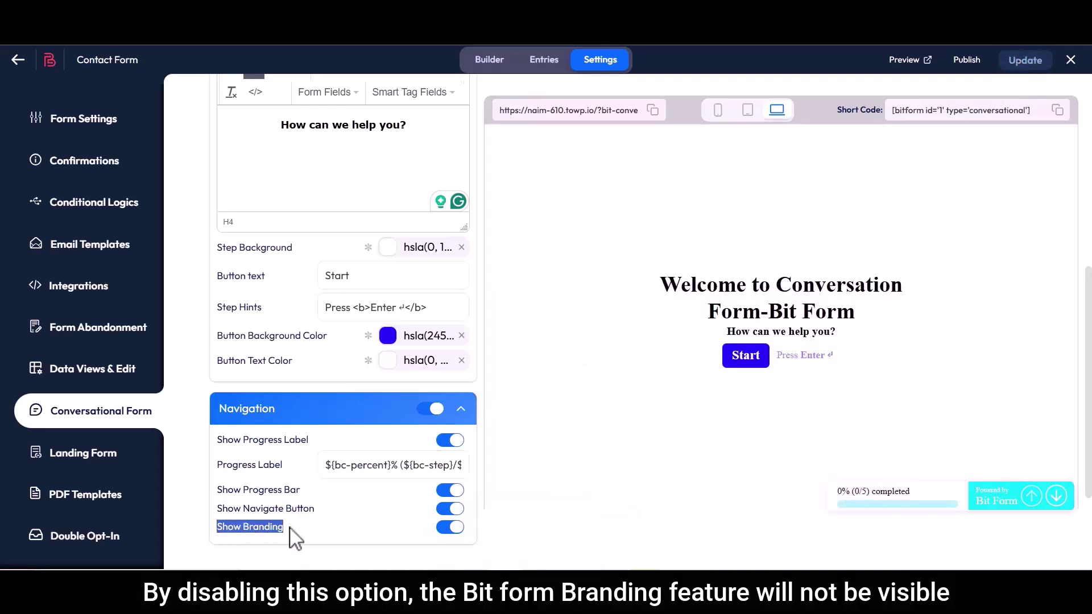
{"action": "left_click", "coordinate": [449, 528]}
{"action": "left_click", "coordinate": [1023, 62]}
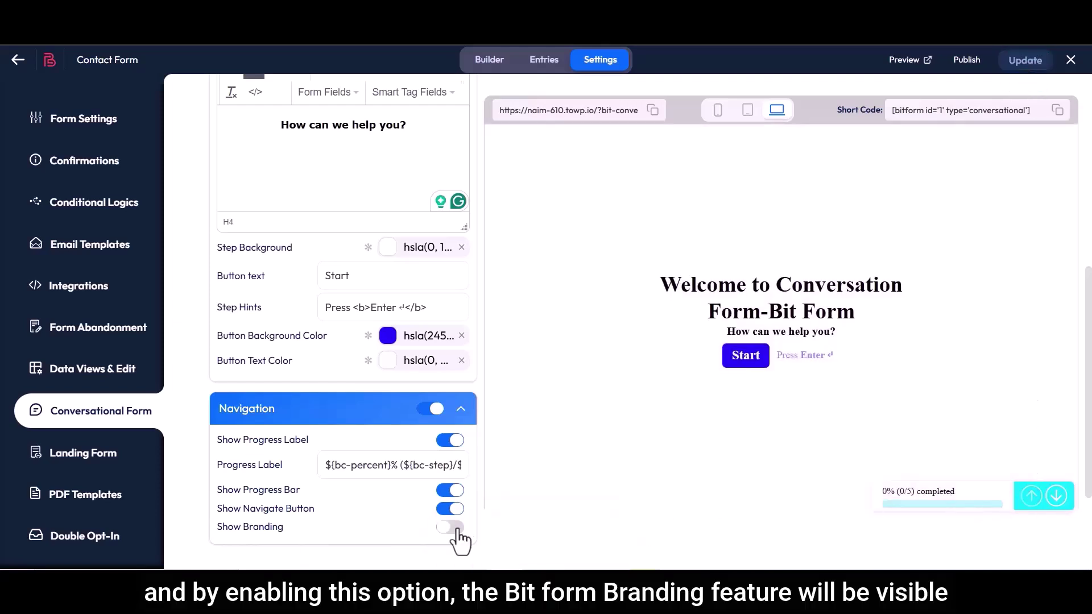
{"action": "left_click", "coordinate": [450, 528]}
{"action": "left_click", "coordinate": [1024, 64]}
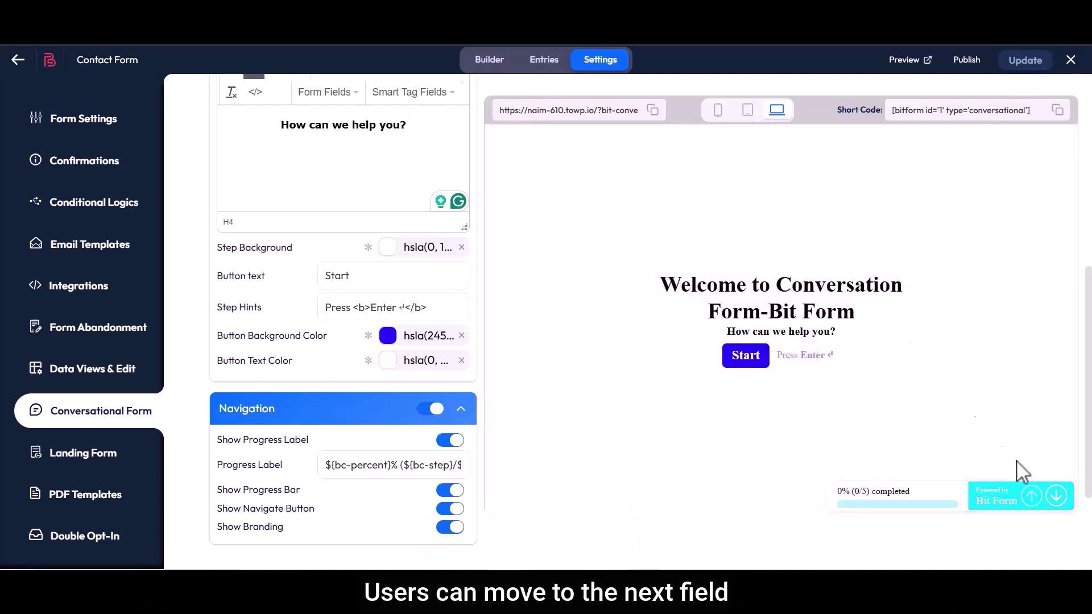
- Step the preview forward through Name, Country and Message to Rating, then back to the welcome screen
{"action": "left_click", "coordinate": [1056, 498]}
{"action": "left_click", "coordinate": [1057, 499]}
{"action": "left_click", "coordinate": [1056, 499]}
{"action": "left_click", "coordinate": [1056, 498]}
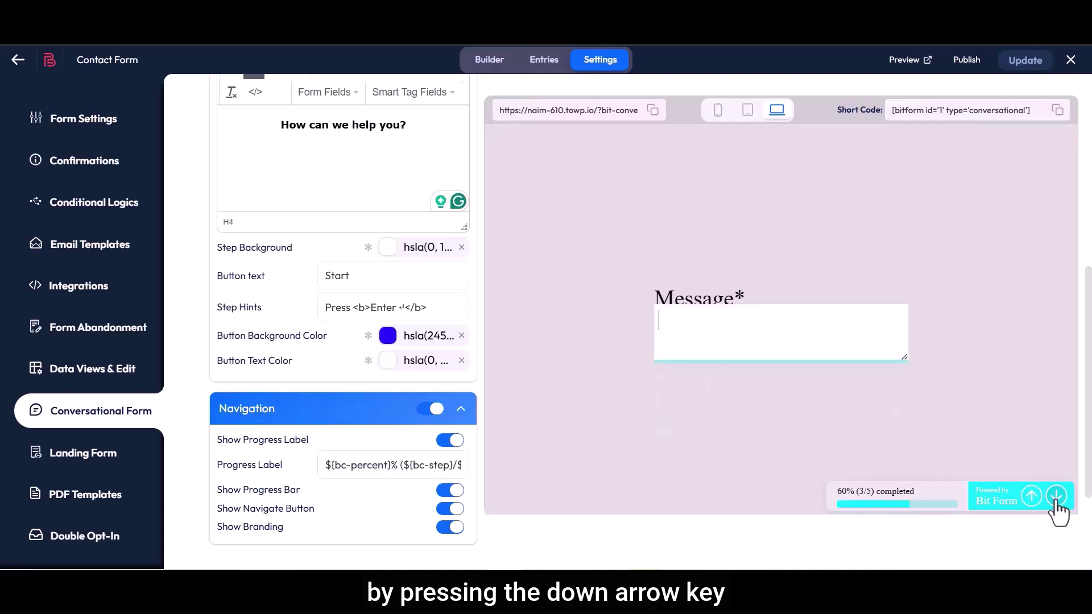
{"action": "left_click", "coordinate": [1056, 499]}
{"action": "left_click", "coordinate": [1031, 499]}
{"action": "left_click", "coordinate": [1032, 499]}
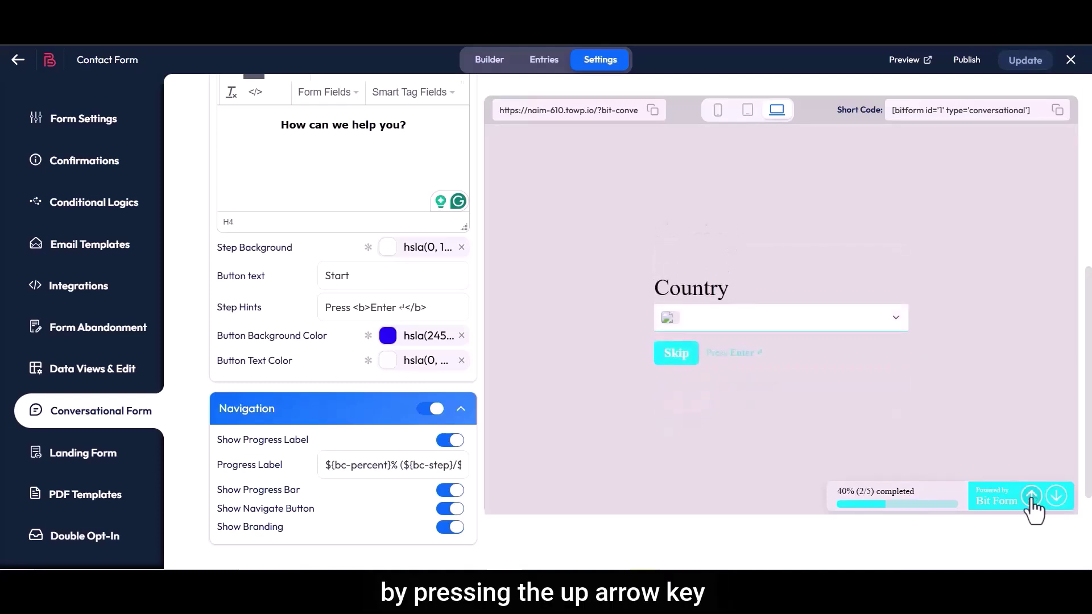
{"action": "left_click", "coordinate": [1031, 499]}
{"action": "left_click", "coordinate": [1031, 500]}
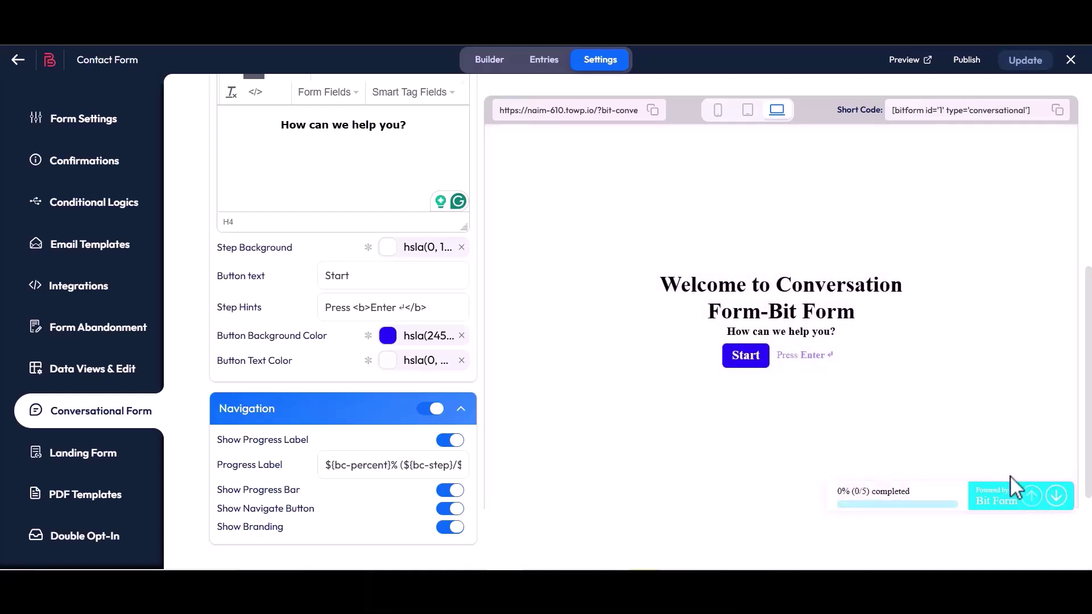
- Check the preview at tablet, phone and desktop widths, then select its page address
{"action": "left_click", "coordinate": [748, 111]}
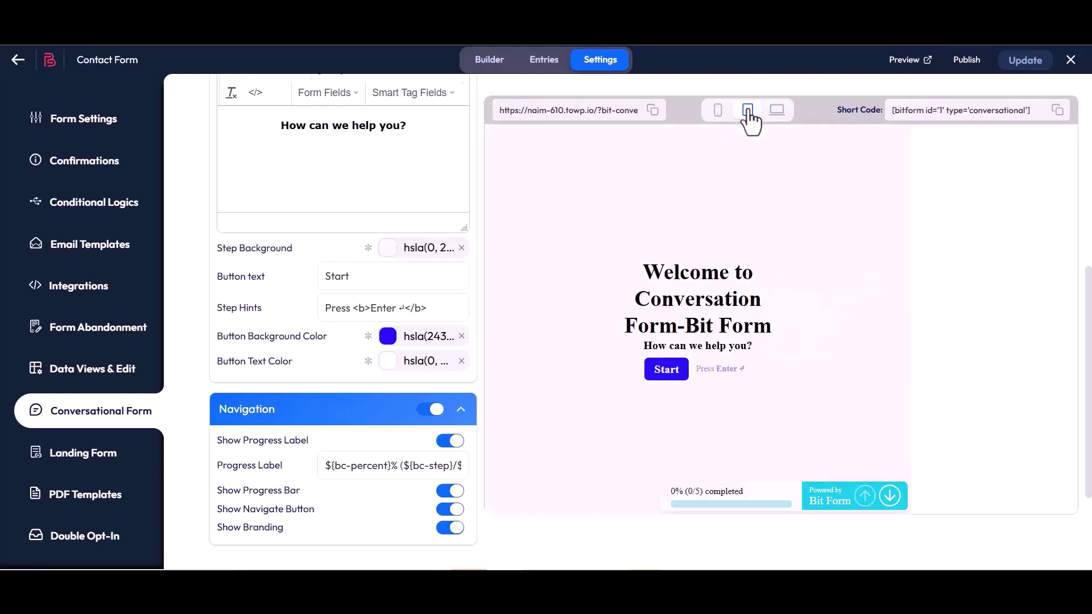
{"action": "left_click", "coordinate": [718, 113]}
{"action": "left_click", "coordinate": [777, 111]}
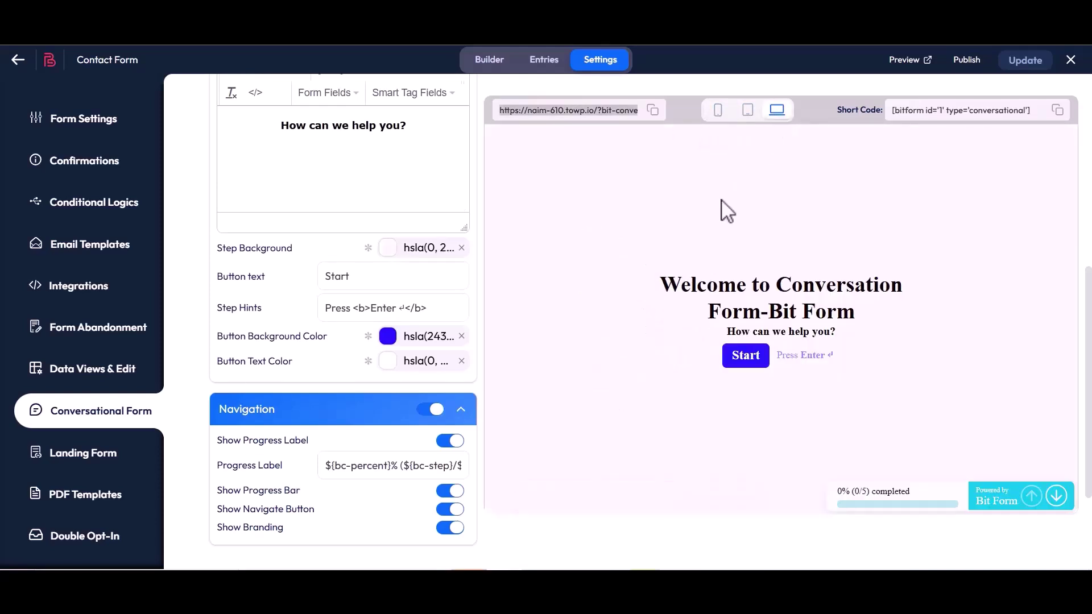
{"action": "left_click_drag", "start_coordinate": [524, 118], "coordinate": [640, 110]}
- Copy the preview address, start the live form, and enter a name and email address
{"action": "left_click", "coordinate": [653, 111]}
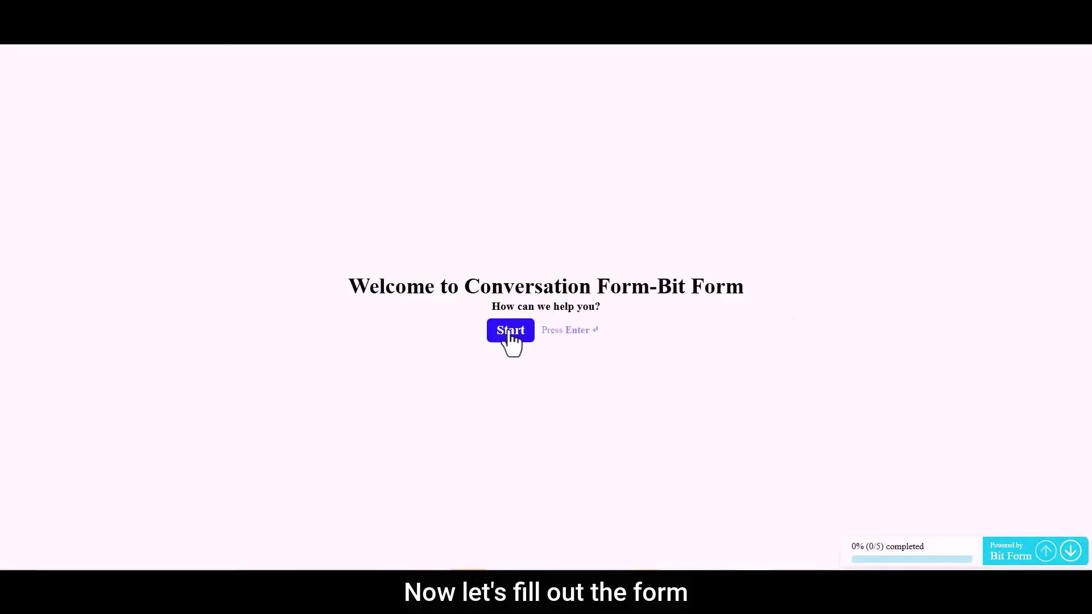
{"action": "left_click", "coordinate": [509, 333]}
{"action": "type", "text": "Bit Apps"}
{"action": "left_click", "coordinate": [311, 343]}
{"action": "left_click", "coordinate": [314, 343]}
- Skip Country, enter the message 'Hi, Bit Form', give five stars and submit
{"action": "key", "text": "Return"}
{"action": "type", "text": "Hi, Bit Form"}
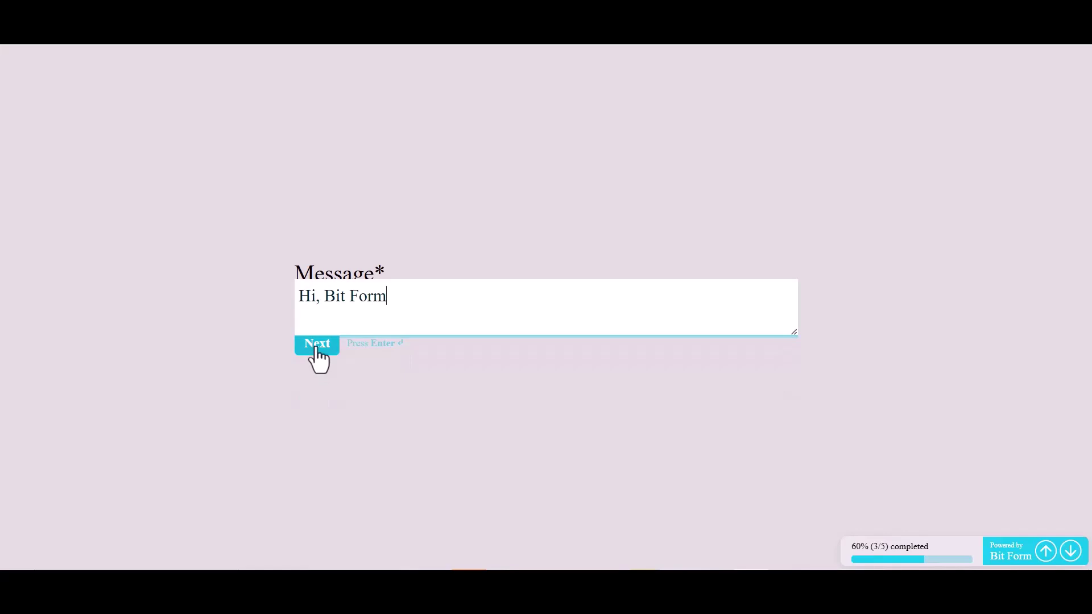
{"action": "left_click", "coordinate": [316, 349]}
{"action": "left_click", "coordinate": [414, 310]}
{"action": "left_click", "coordinate": [320, 343]}
{"action": "left_click_drag", "start_coordinate": [481, 309], "coordinate": [602, 312]}
{"action": "left_click", "coordinate": [602, 312]}
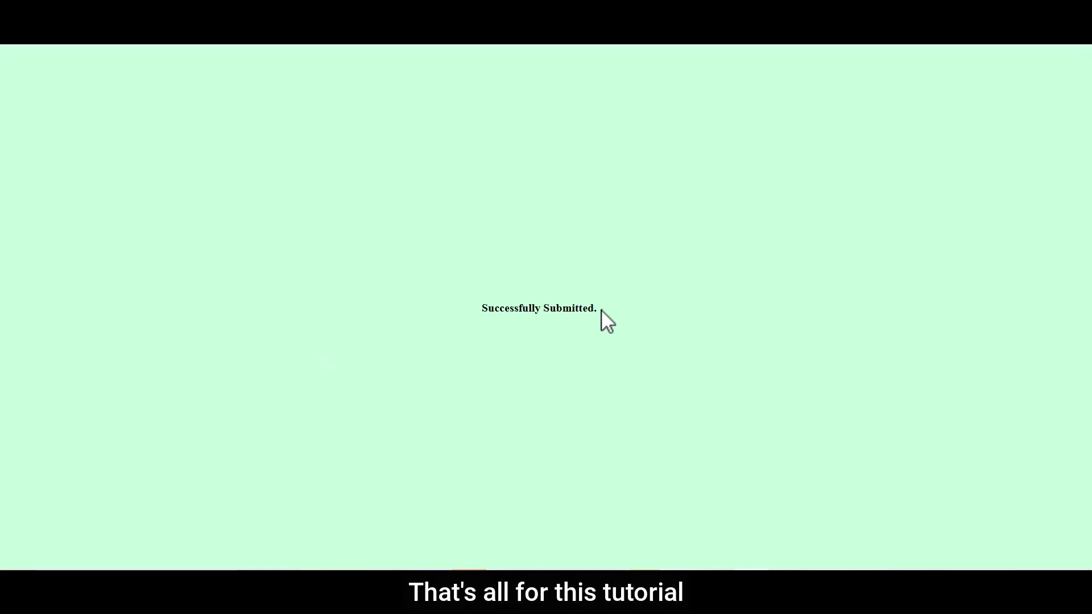